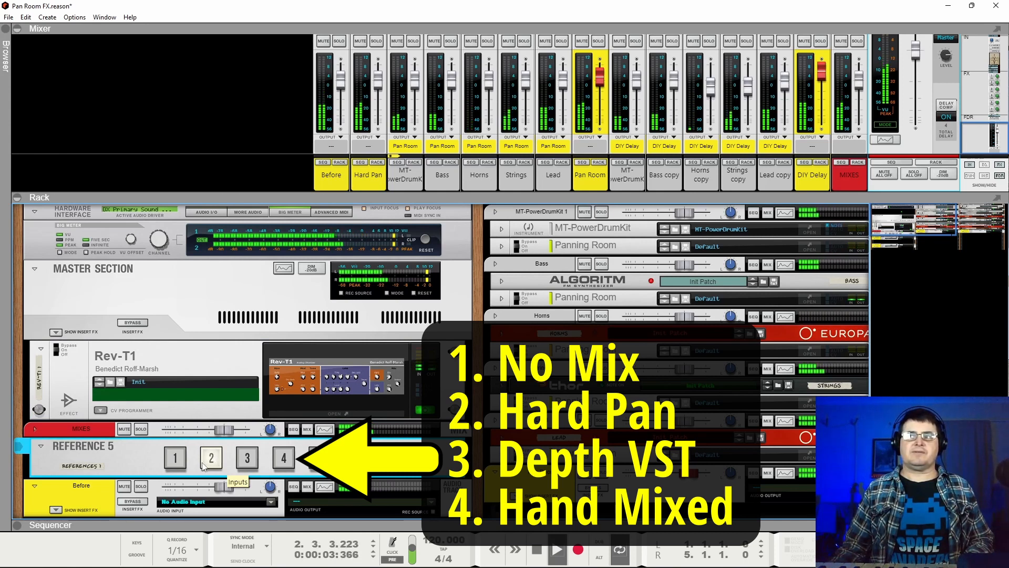
Audition input 1 of the REFERENCE 5 device during playback and compare it with input 2.
{"action": "left_click", "coordinate": [173, 462]}
{"action": "key", "text": "space"}
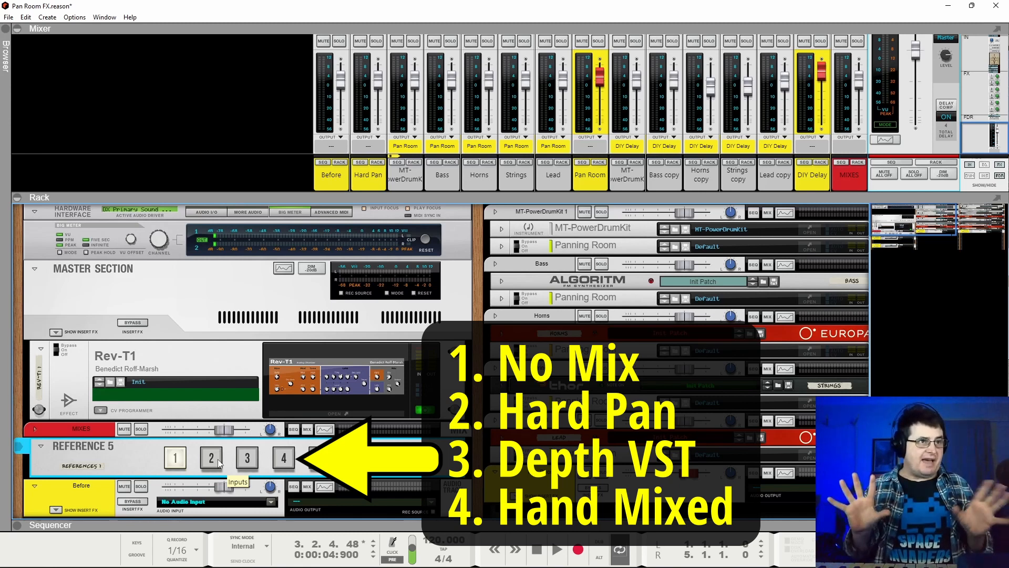
{"action": "key", "text": "space"}
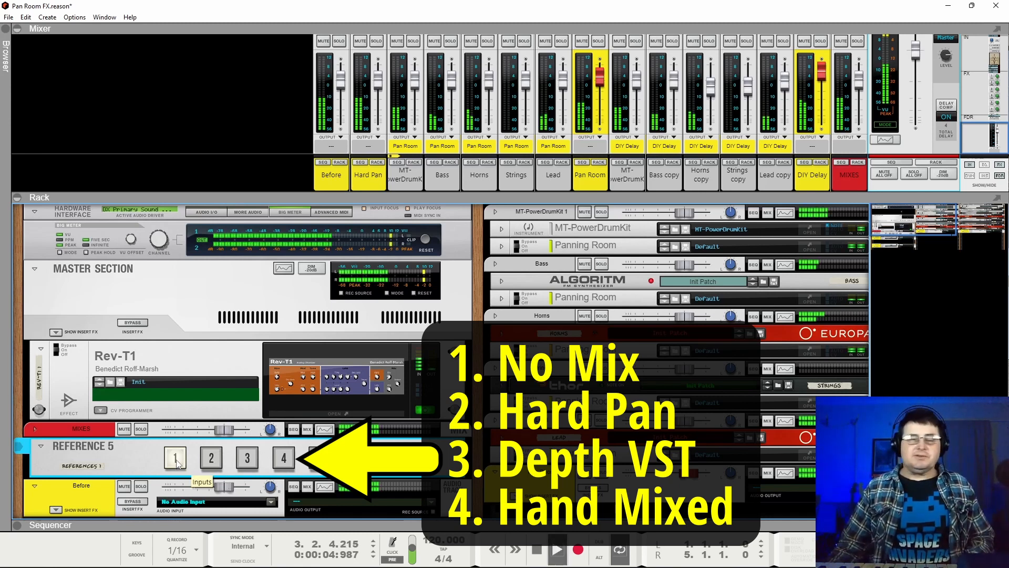
{"action": "left_click", "coordinate": [209, 459]}
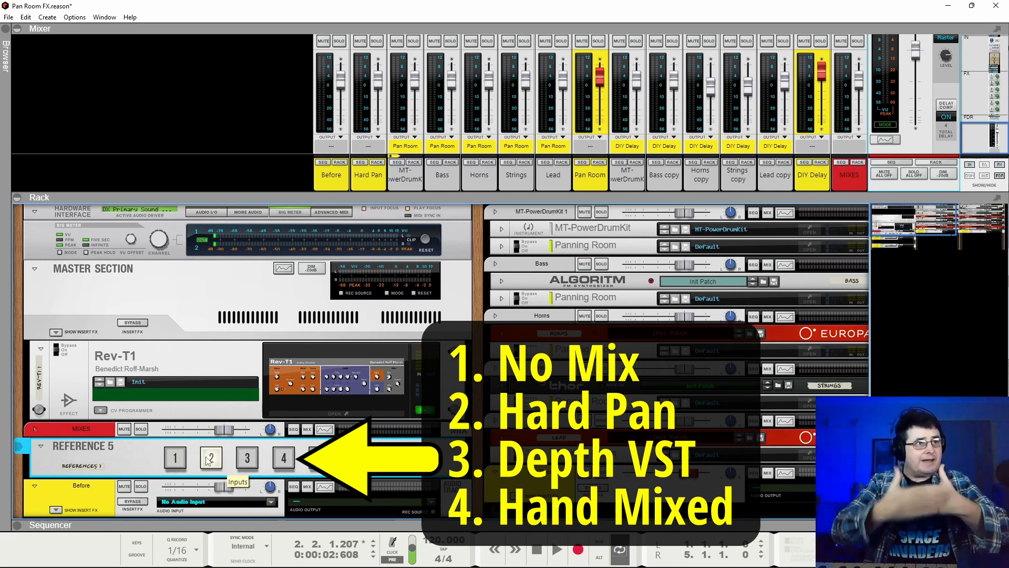
Play the loop through REFERENCE 5 input 3 and compare it with inputs 1 and 2, ending on input 3.
{"action": "left_click", "coordinate": [247, 461]}
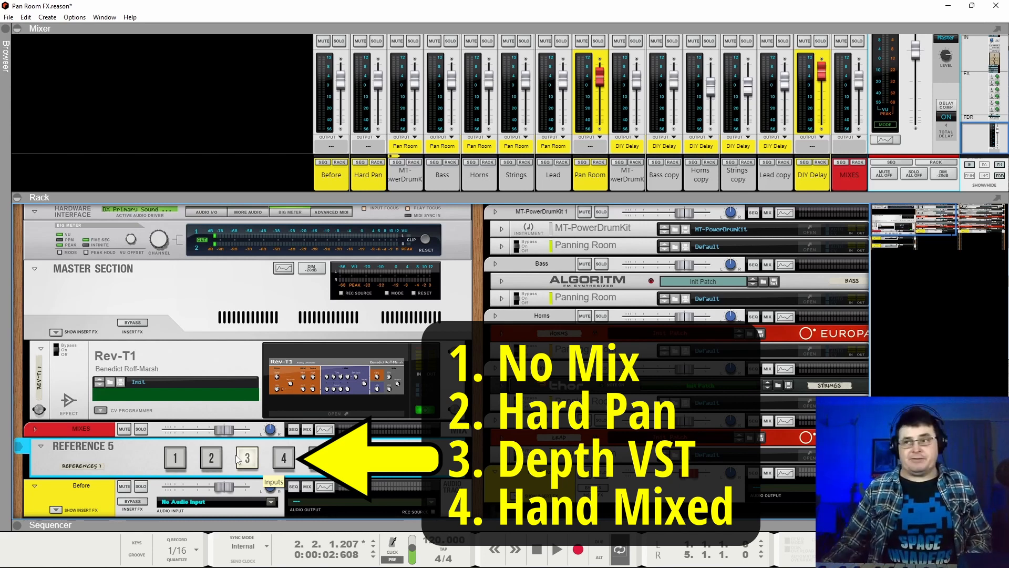
{"action": "key", "text": "space"}
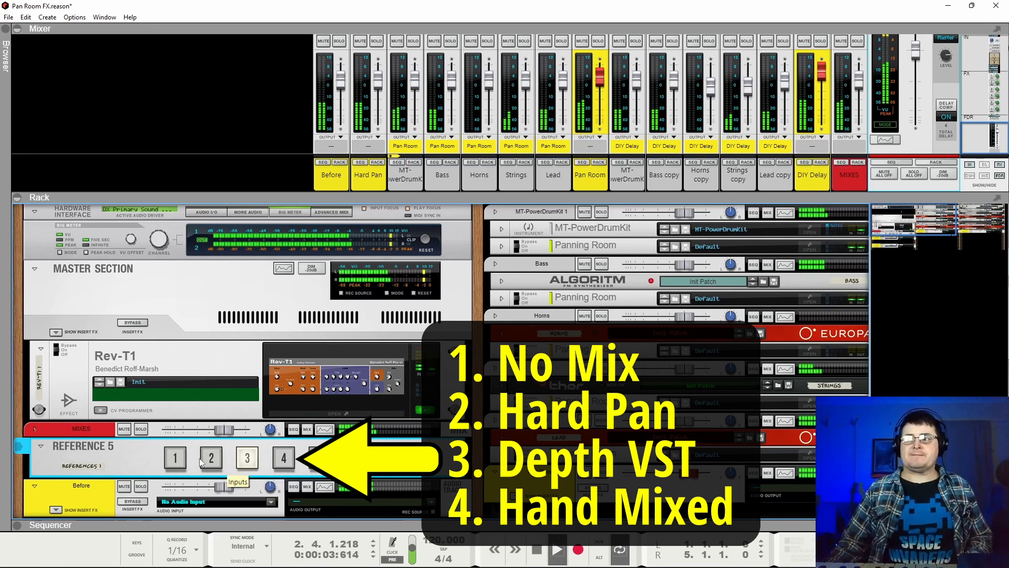
{"action": "left_click", "coordinate": [183, 462]}
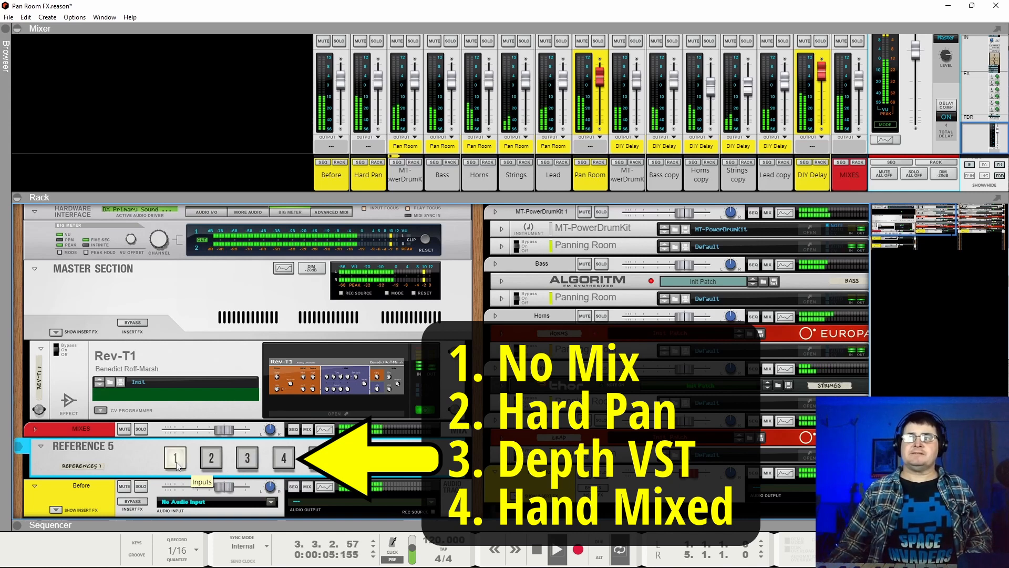
{"action": "left_click", "coordinate": [247, 460]}
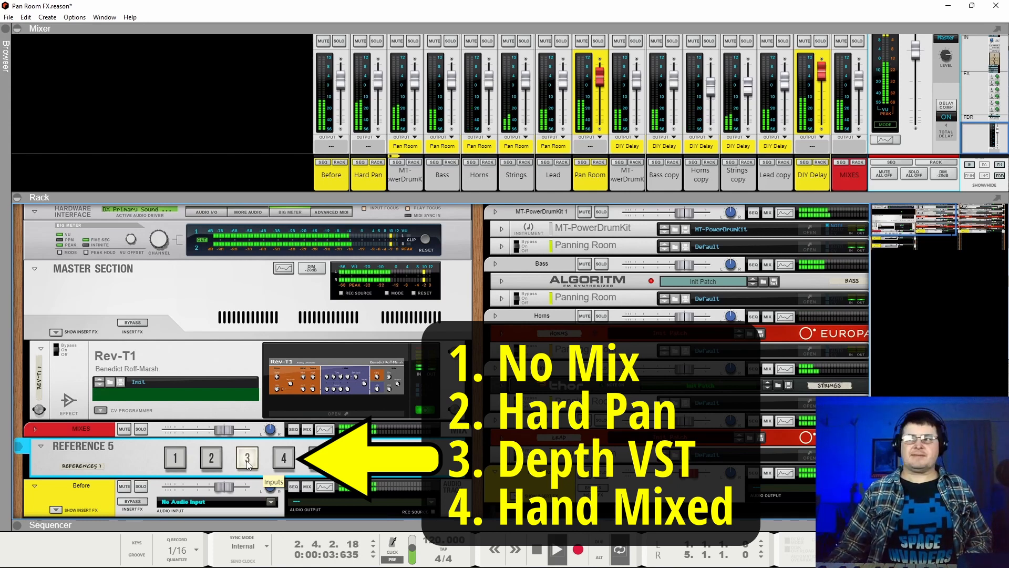
{"action": "left_click", "coordinate": [213, 461]}
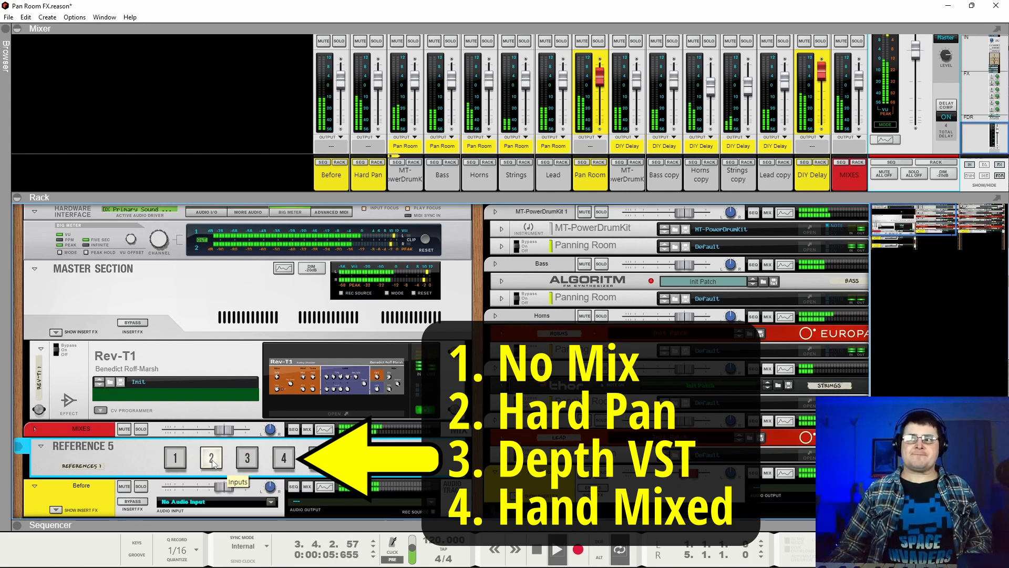
{"action": "left_click", "coordinate": [245, 461]}
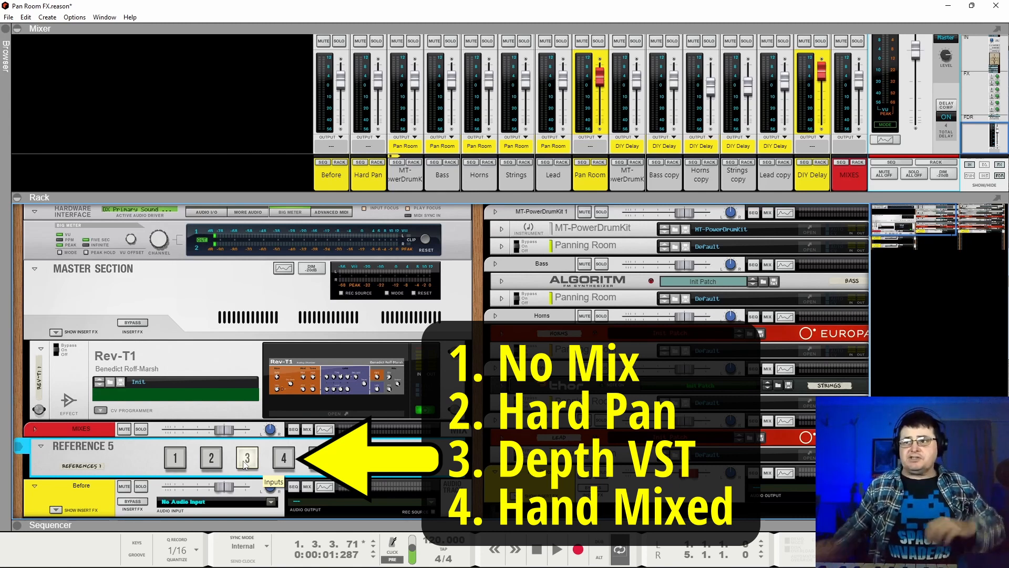
Play the loop on REFERENCE 5 input 2, switch to input 3 for comparison, and stop playback.
{"action": "left_click", "coordinate": [211, 458]}
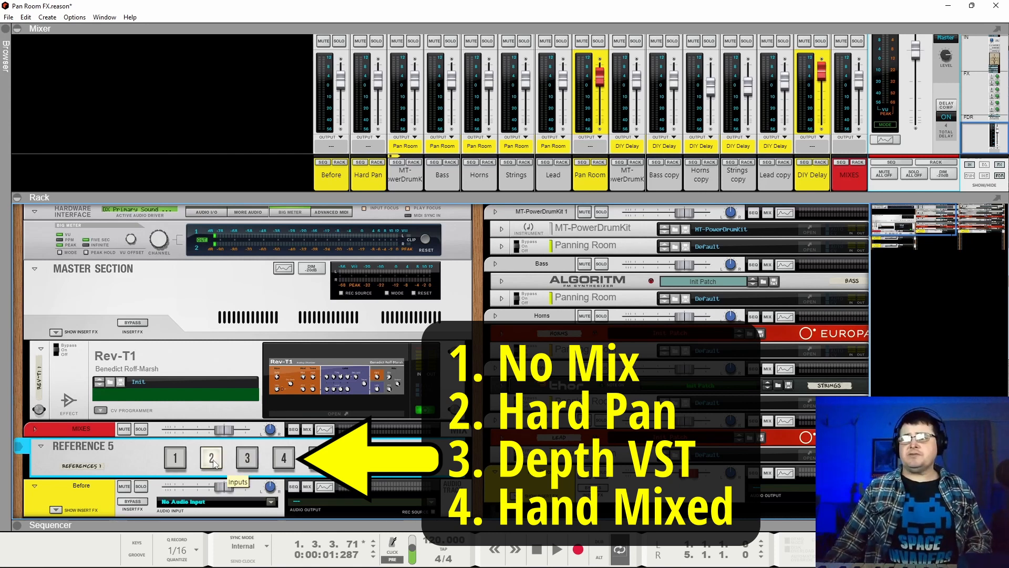
{"action": "key", "text": "space"}
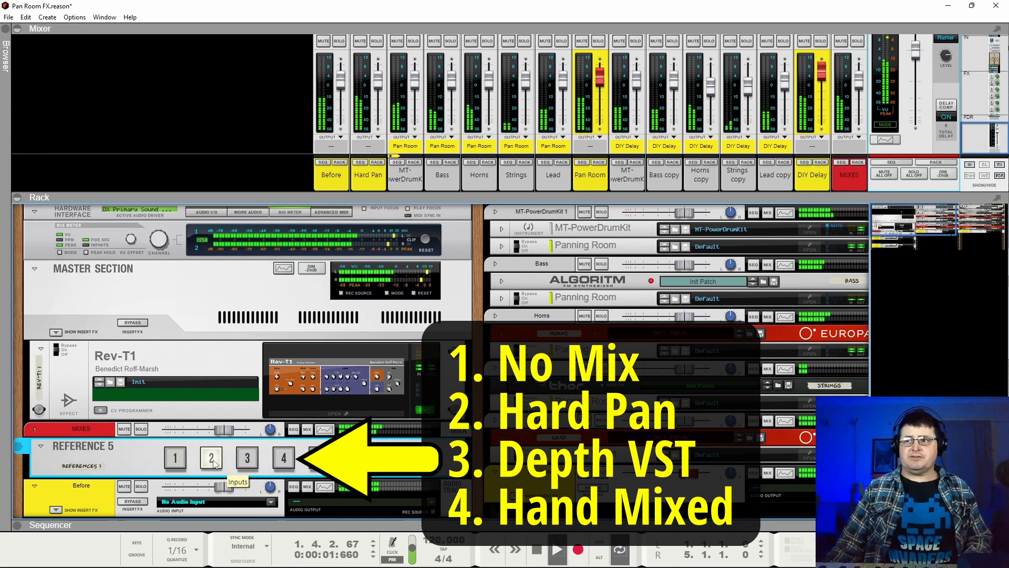
{"action": "left_click", "coordinate": [247, 460]}
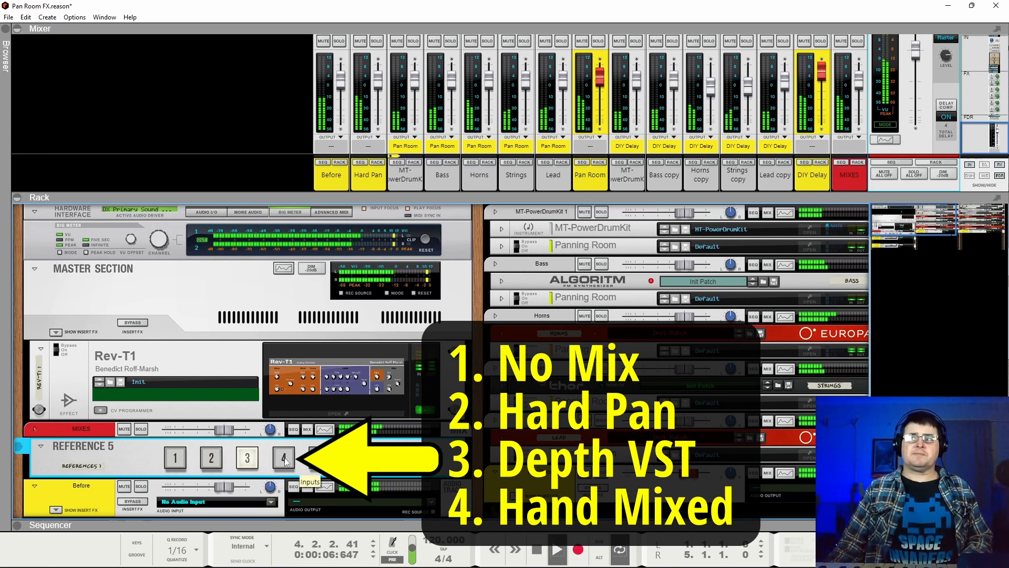
{"action": "key", "text": "space"}
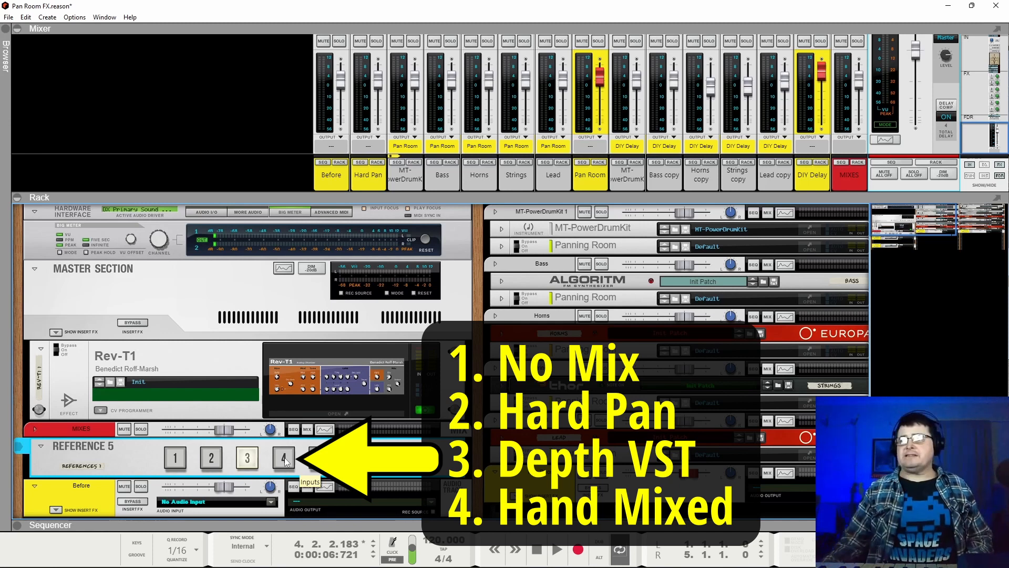
Play the loop while auditioning REFERENCE 5 inputs 2, 1, 2 and 3 in turn, and stop playback.
{"action": "left_click", "coordinate": [211, 457]}
{"action": "key", "text": "space"}
{"action": "left_click", "coordinate": [175, 457]}
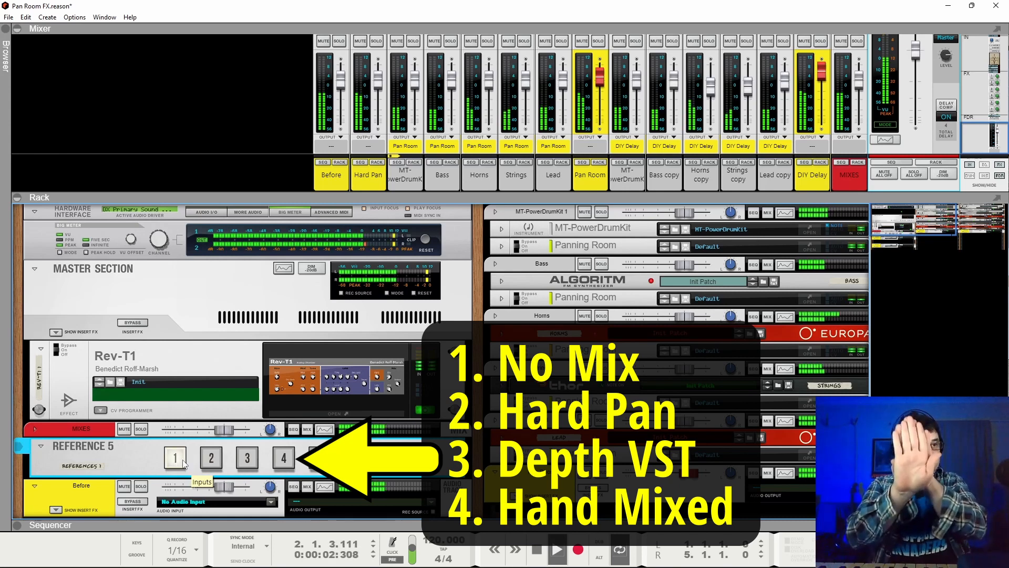
{"action": "left_click", "coordinate": [209, 458]}
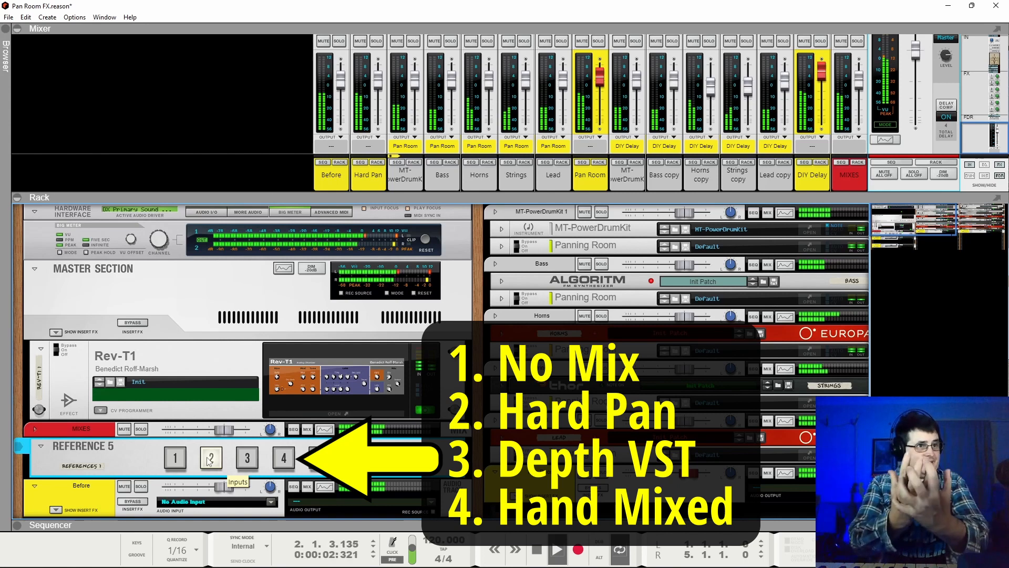
{"action": "left_click", "coordinate": [248, 459]}
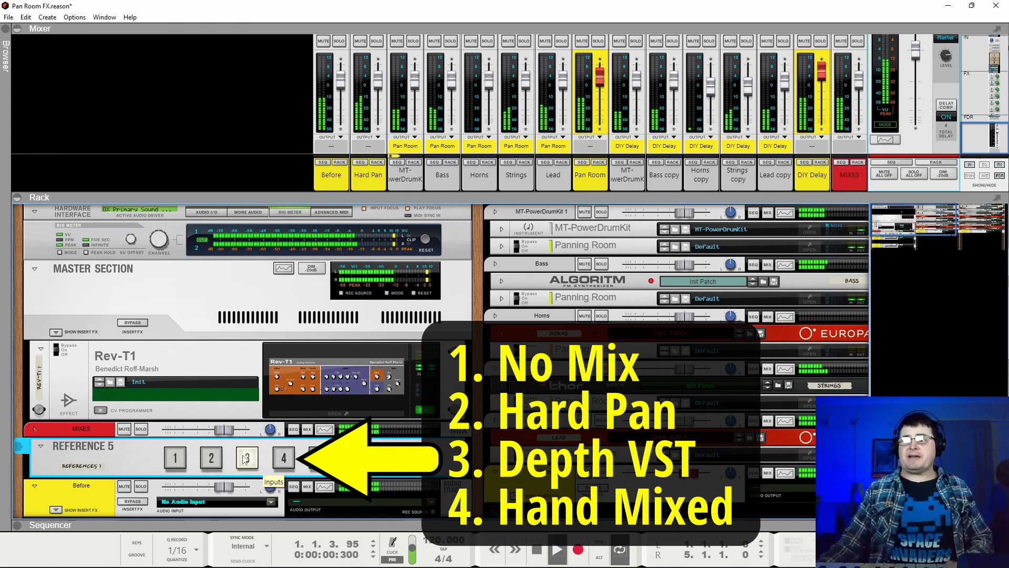
{"action": "key", "text": "space"}
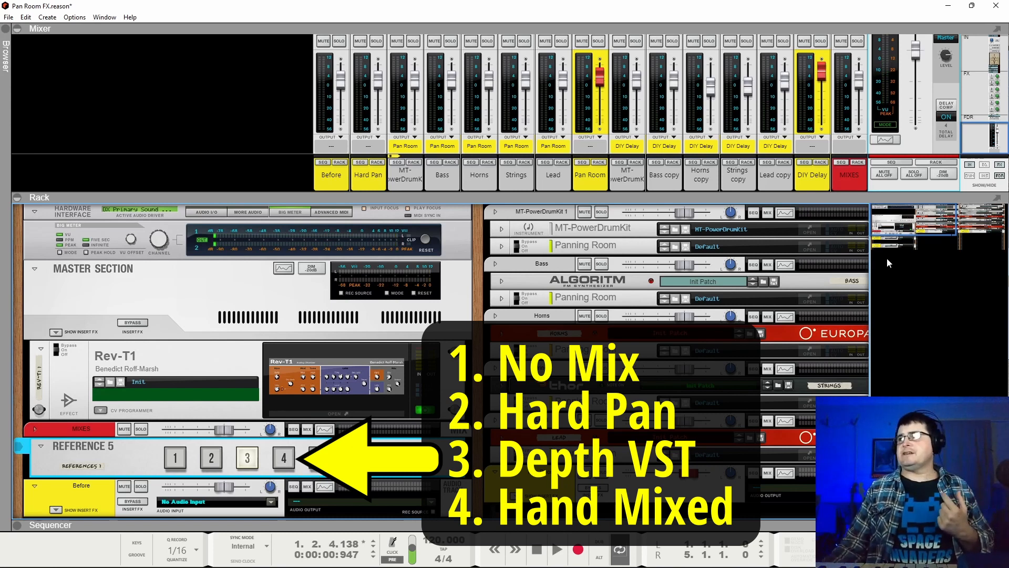
Play the loop through REFERENCE 5 input 4, compare it with inputs 1 and 2, return to 4, and stop playback.
{"action": "left_click_drag", "start_coordinate": [903, 223], "coordinate": [995, 209]}
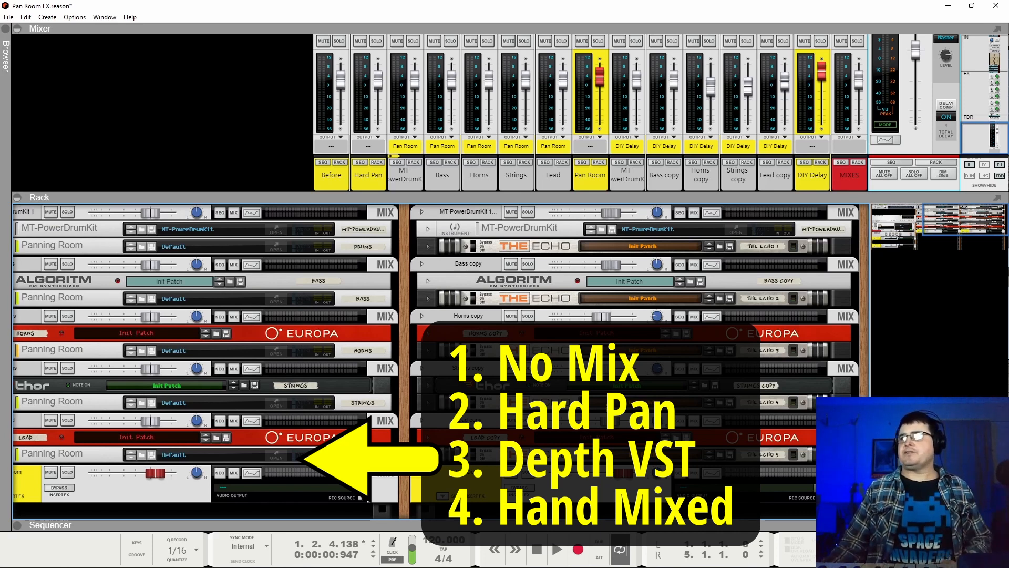
{"action": "left_click_drag", "start_coordinate": [986, 221], "coordinate": [930, 215]}
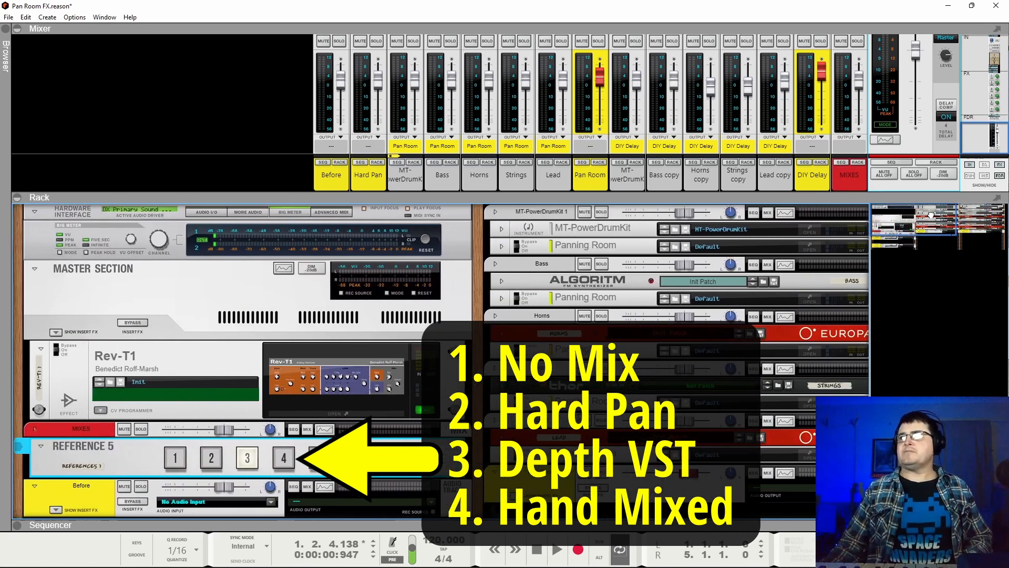
{"action": "left_click", "coordinate": [286, 457]}
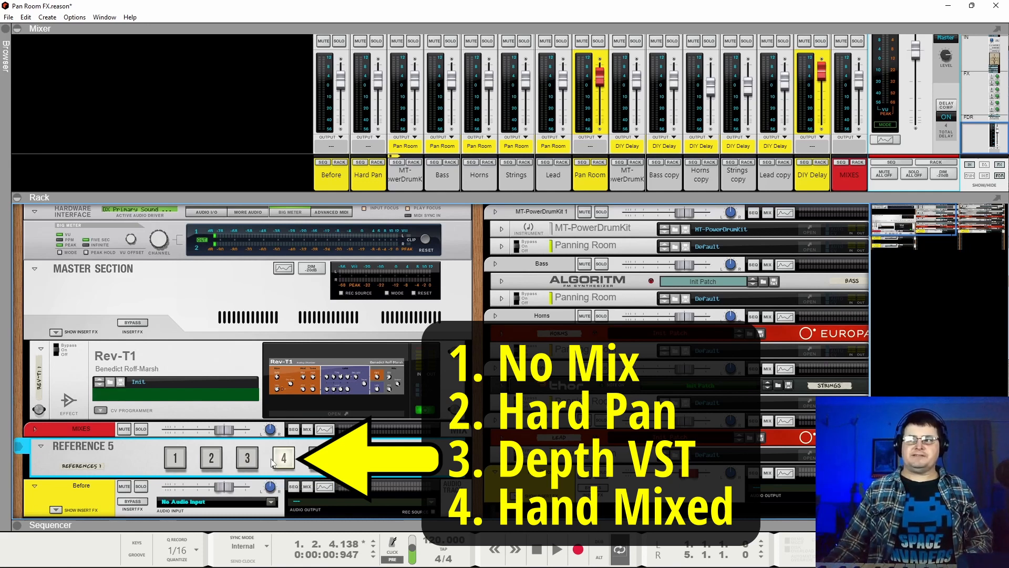
{"action": "key", "text": "space"}
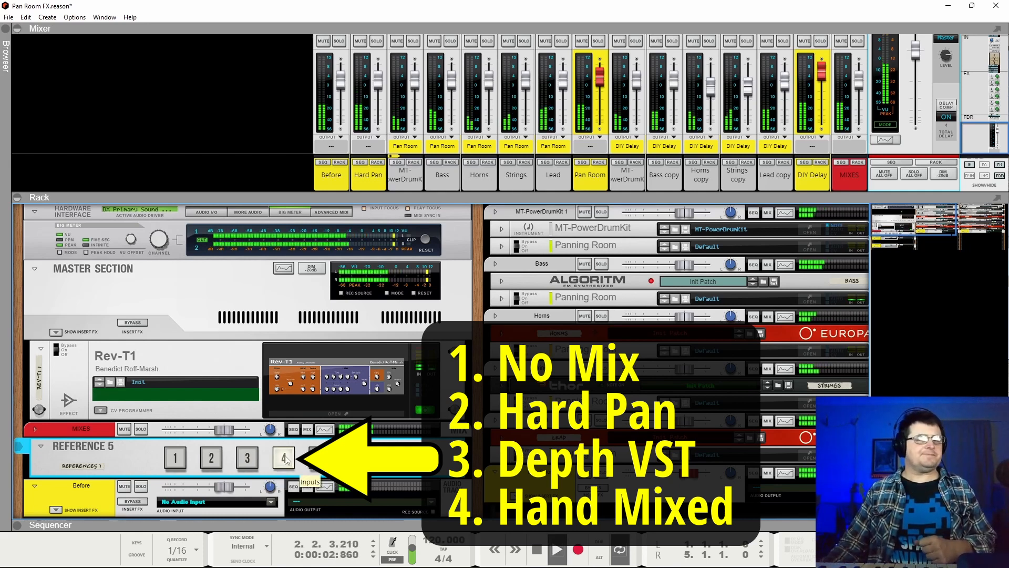
{"action": "left_click", "coordinate": [175, 460]}
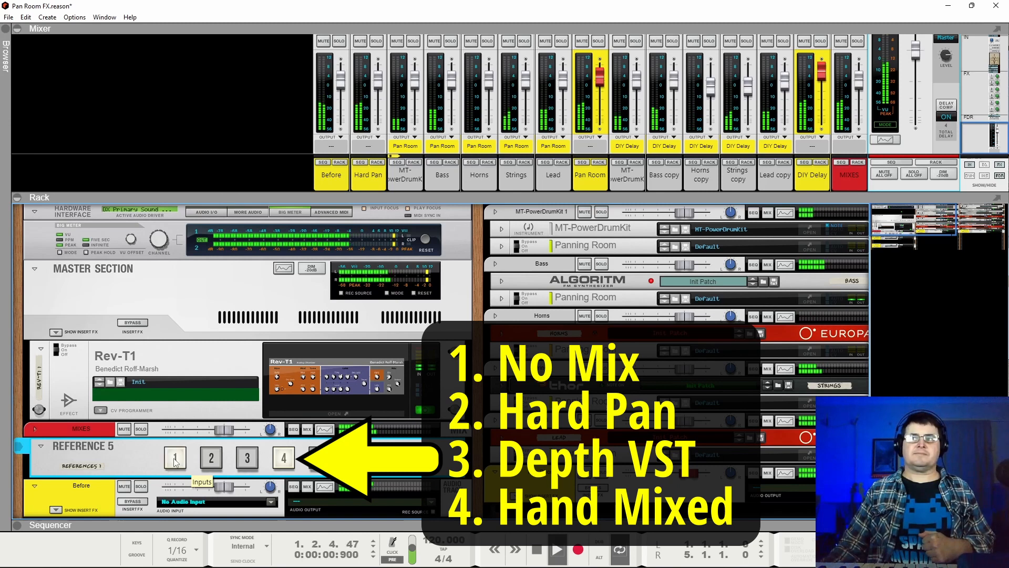
{"action": "left_click", "coordinate": [212, 459]}
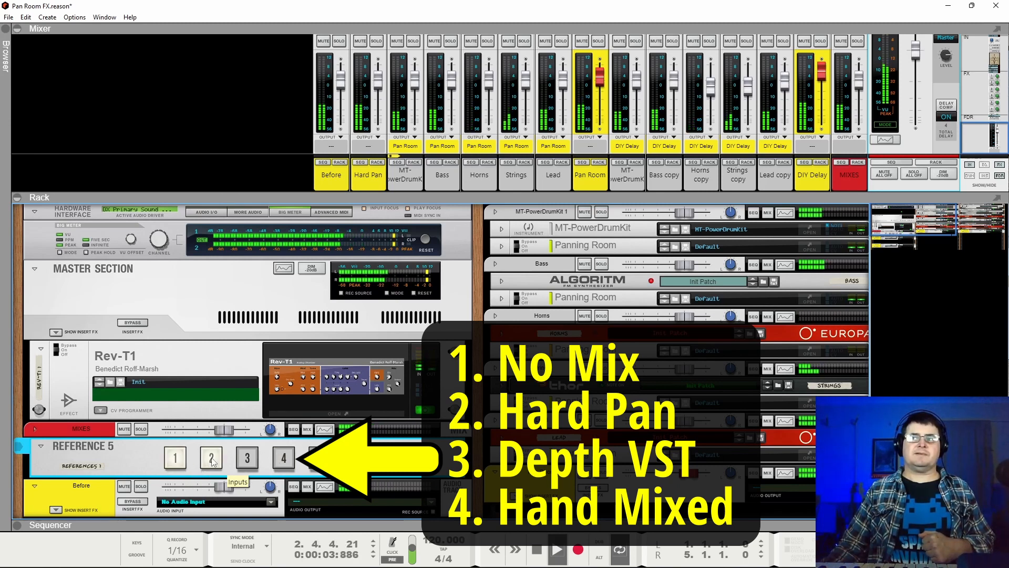
{"action": "left_click", "coordinate": [285, 460]}
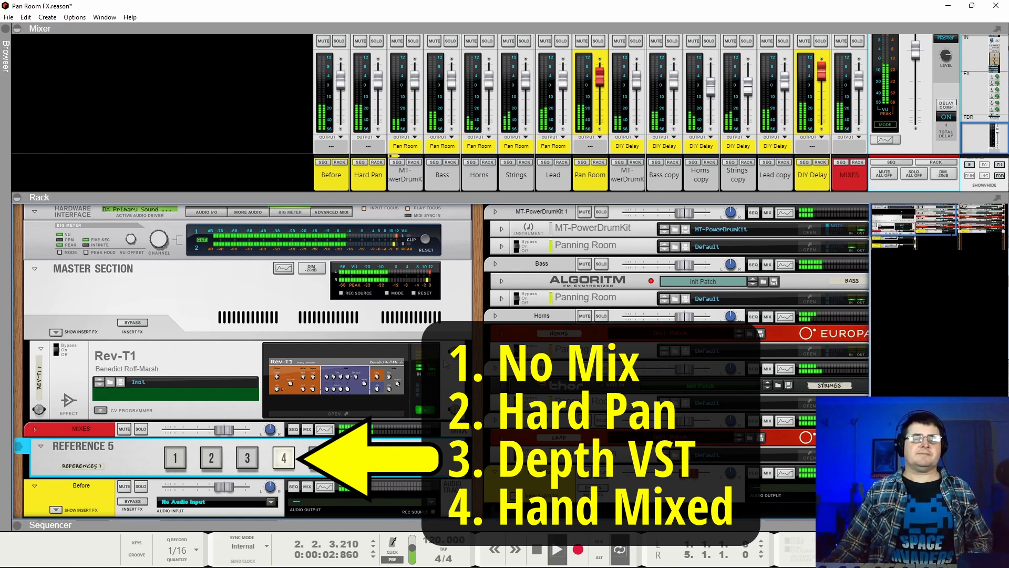
{"action": "key", "text": "space"}
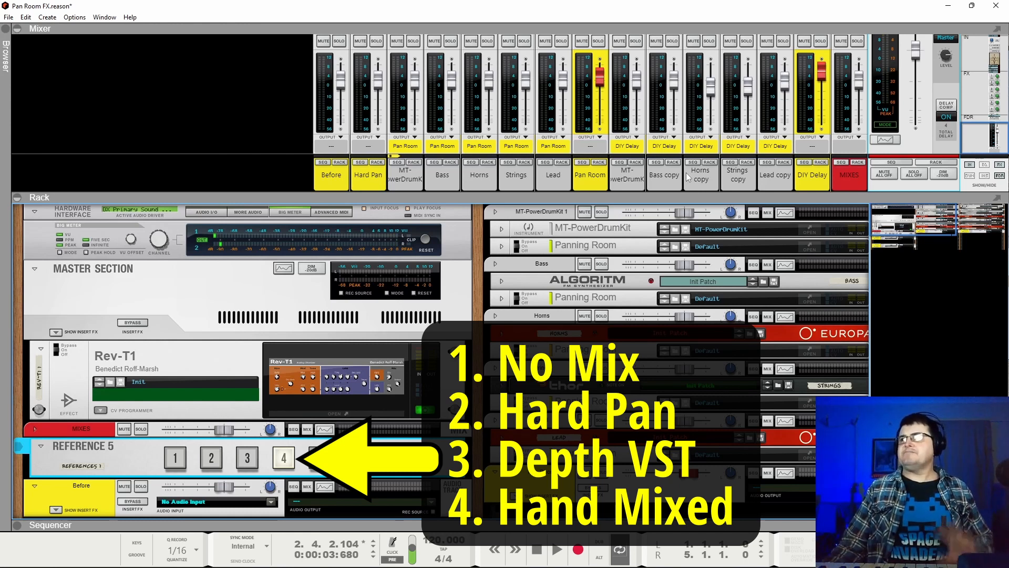
Inspect the pan of the Horns copy channel and the pan and stereo width of the Strings copy channel.
{"action": "scroll", "coordinate": [682, 108], "scroll_direction": "up", "scroll_amount": 2}
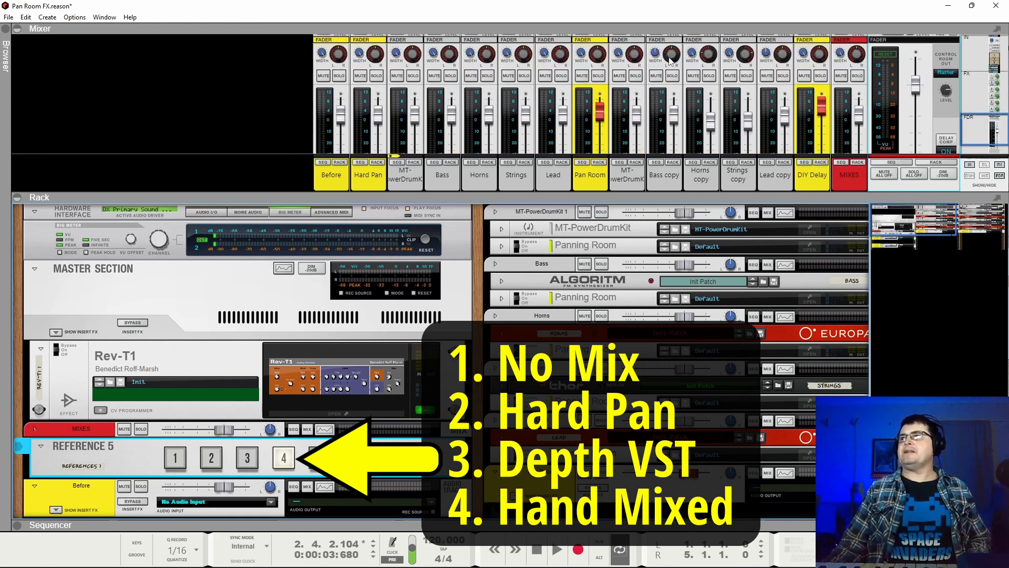
{"action": "left_click_drag", "start_coordinate": [711, 56], "coordinate": [708, 63]}
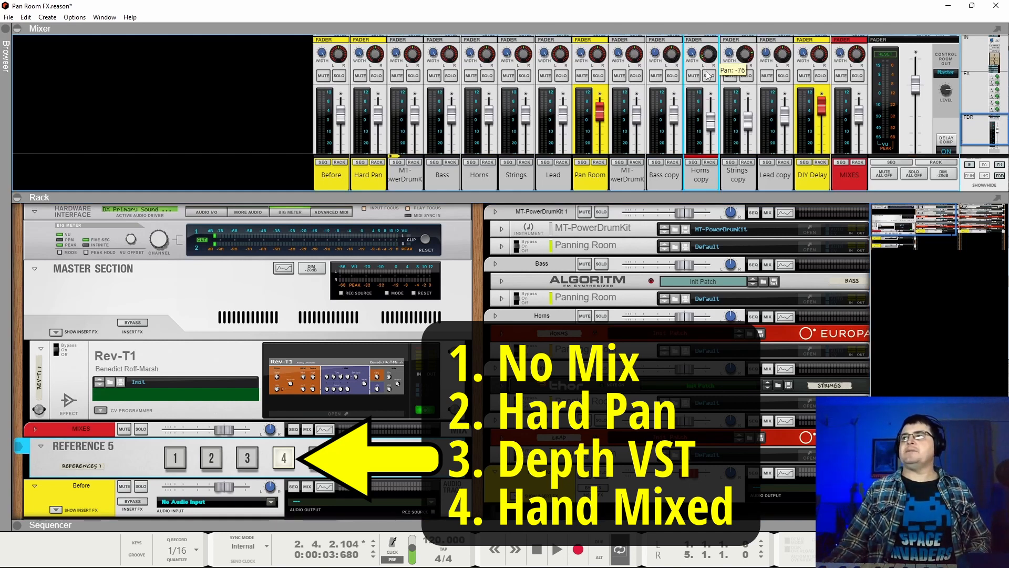
{"action": "left_click", "coordinate": [753, 56]}
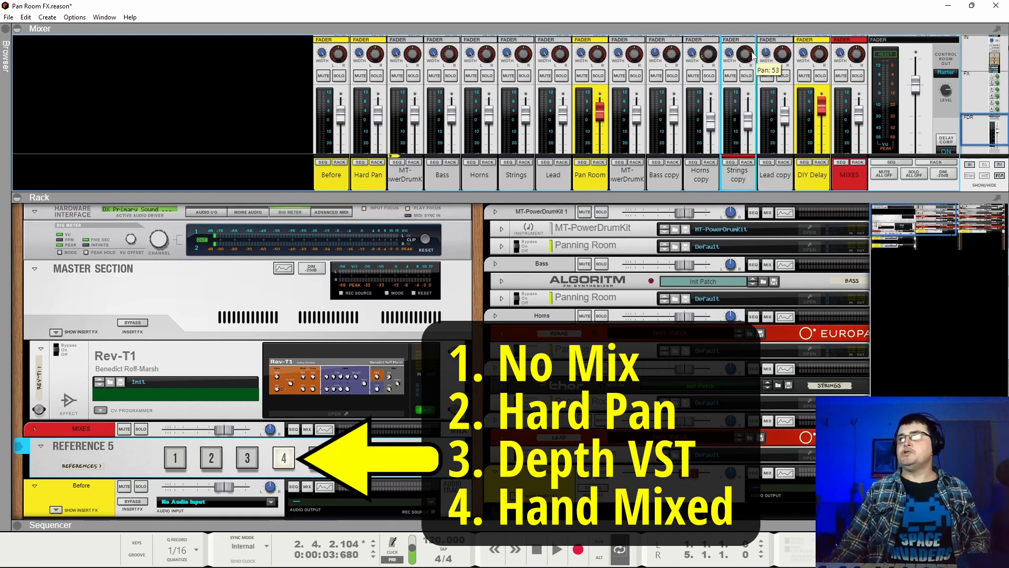
{"action": "left_click_drag", "start_coordinate": [760, 48], "coordinate": [764, 42]}
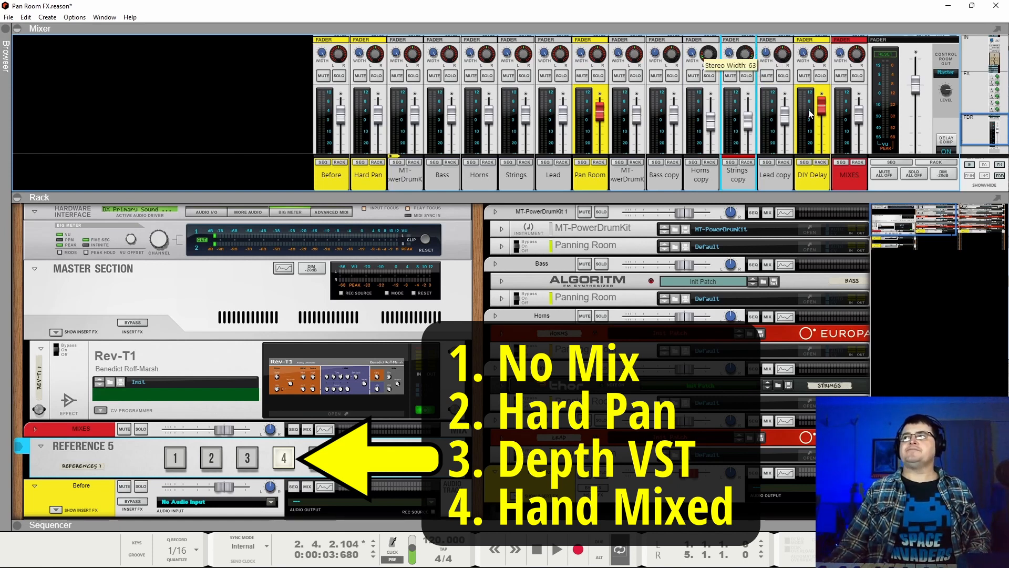
Resume playback and compare REFERENCE 5 inputs 4, 3, 4 and 2, finishing on input 1.
{"action": "key", "text": "space"}
{"action": "left_click_drag", "start_coordinate": [965, 135], "coordinate": [972, 171]}
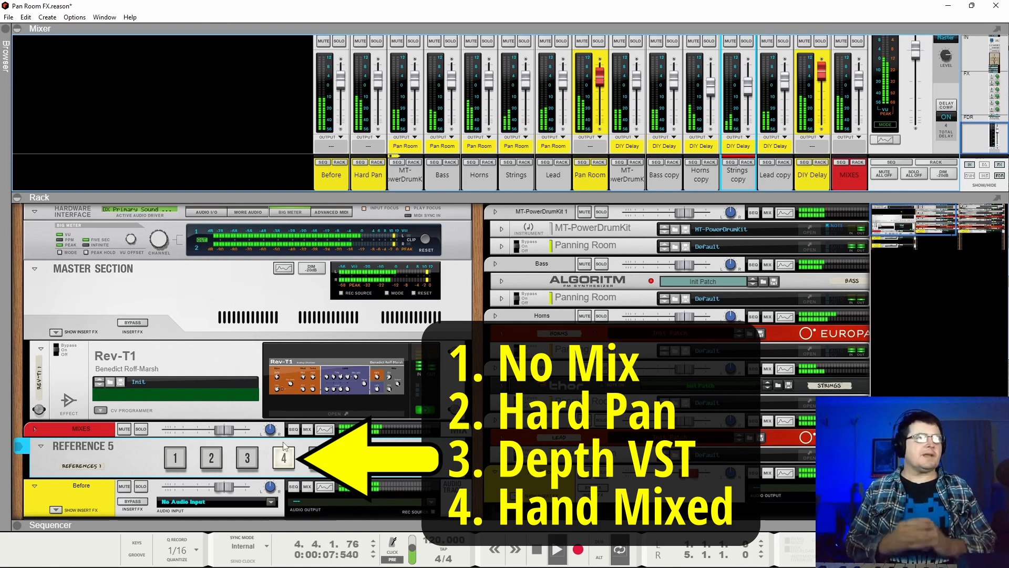
{"action": "left_click", "coordinate": [254, 463]}
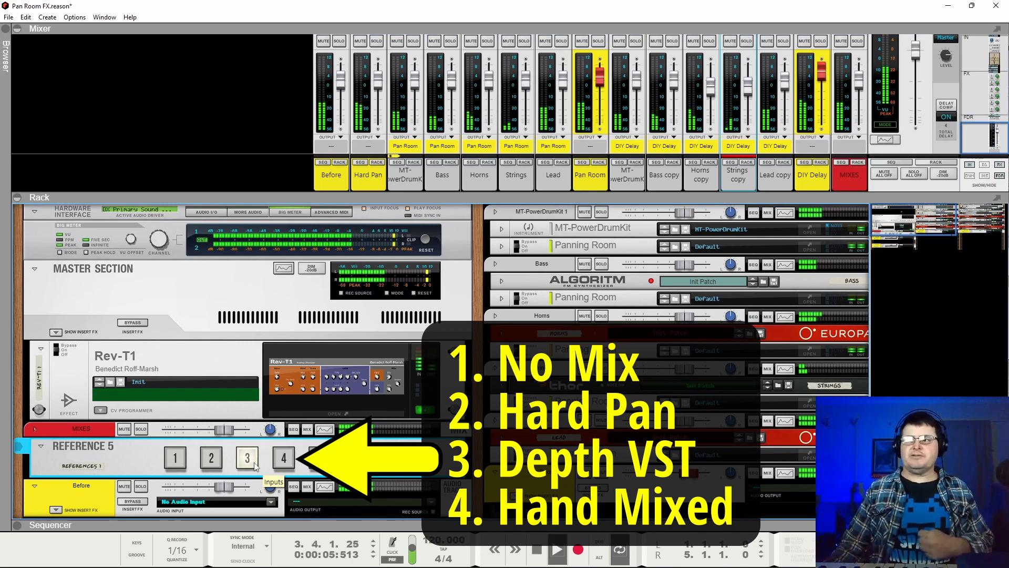
{"action": "left_click", "coordinate": [281, 459]}
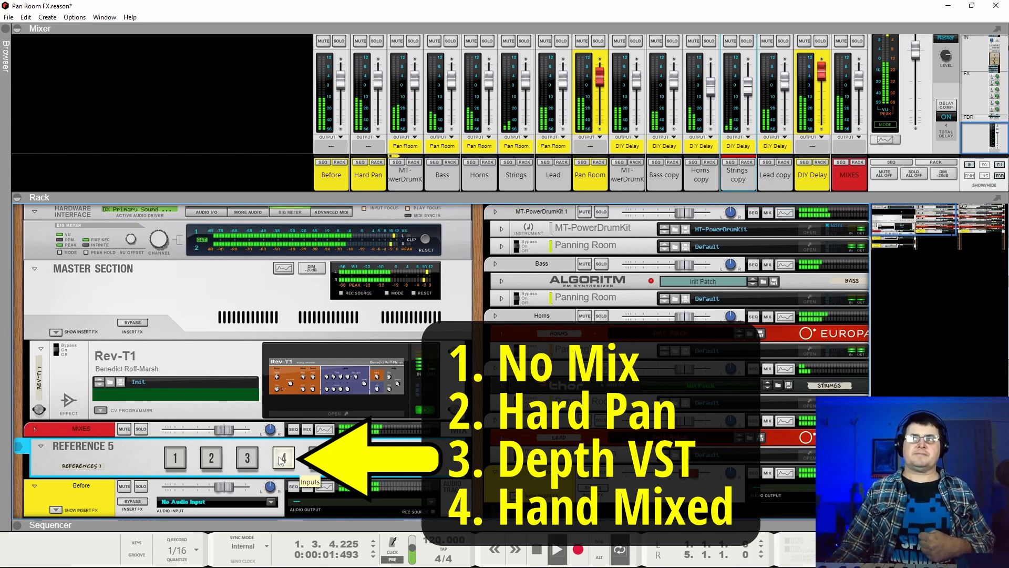
{"action": "left_click", "coordinate": [212, 459]}
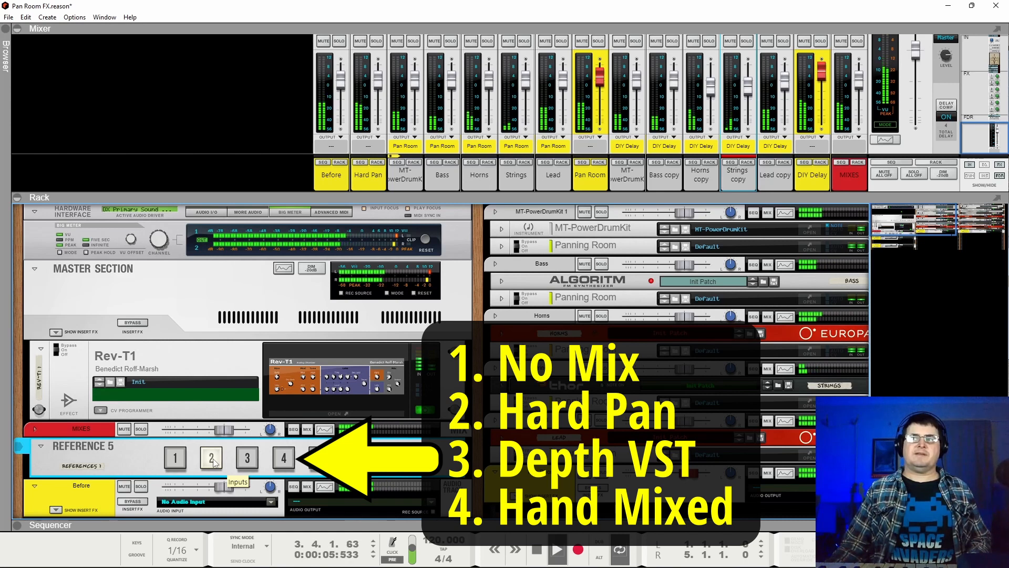
{"action": "left_click", "coordinate": [176, 460]}
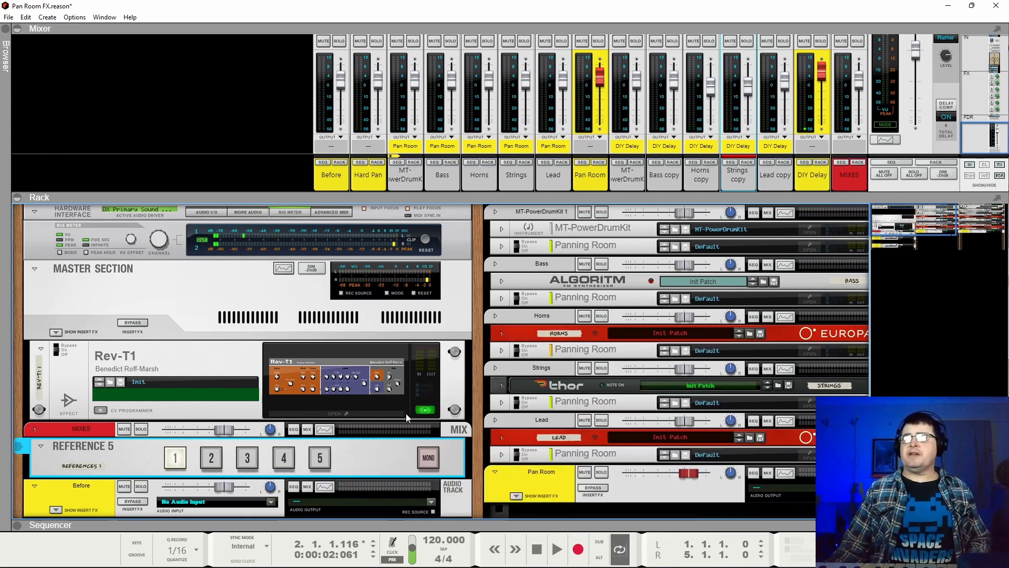
Switch off the Rev-T1 effect plugin in the rack.
{"action": "left_click", "coordinate": [423, 411]}
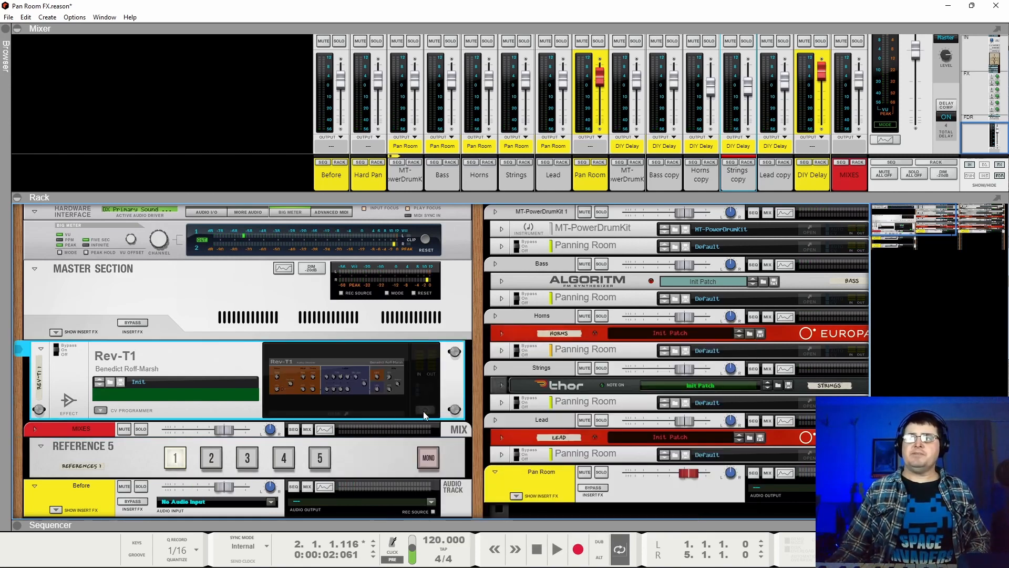
Select REFERENCE 5 input 1, play the loop while comparing inputs 1, 2, 3 and 4 in turn, and stop playback.
{"action": "left_click", "coordinate": [177, 460]}
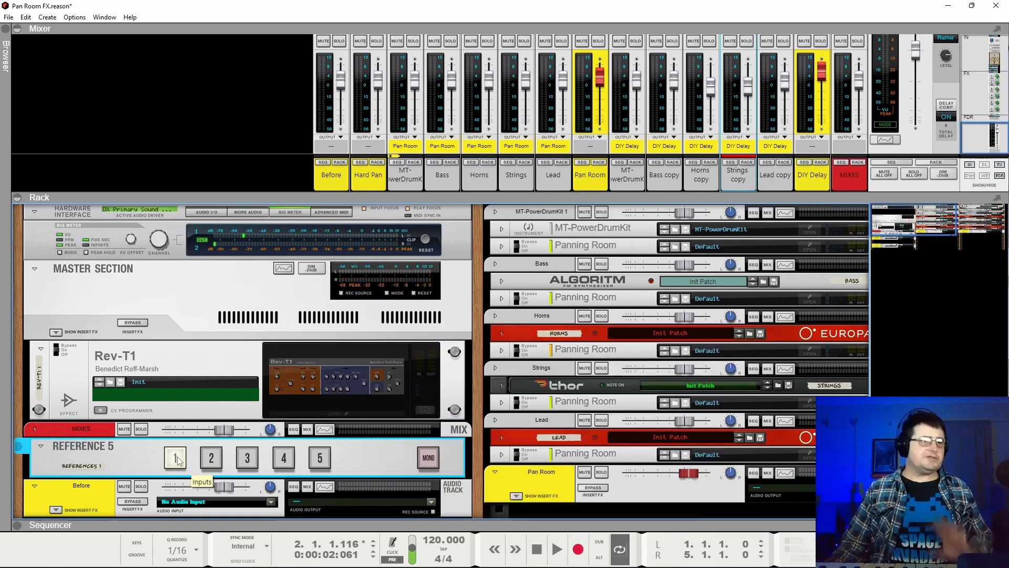
{"action": "key", "text": "space"}
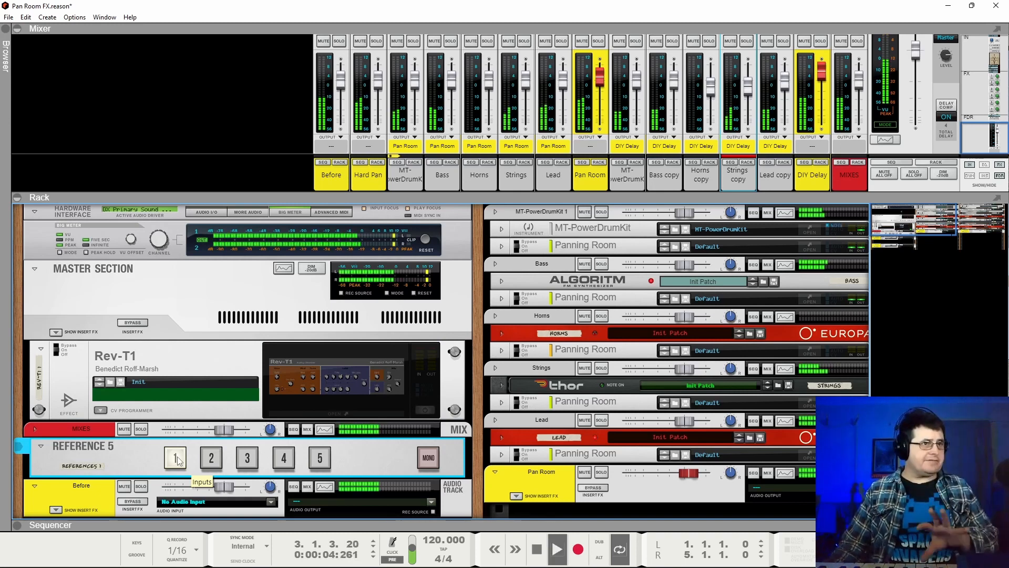
{"action": "left_click", "coordinate": [216, 457]}
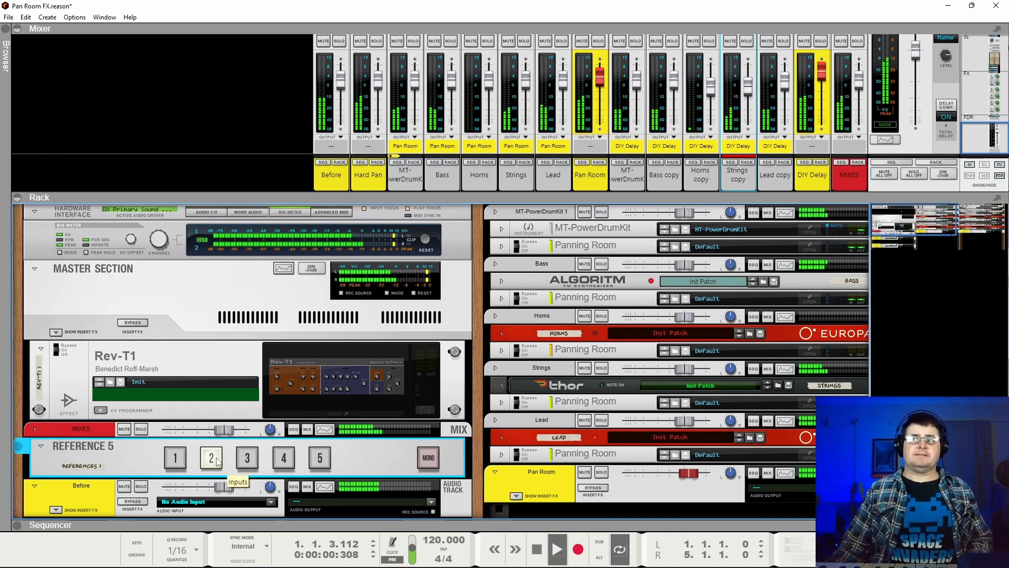
{"action": "left_click", "coordinate": [251, 458]}
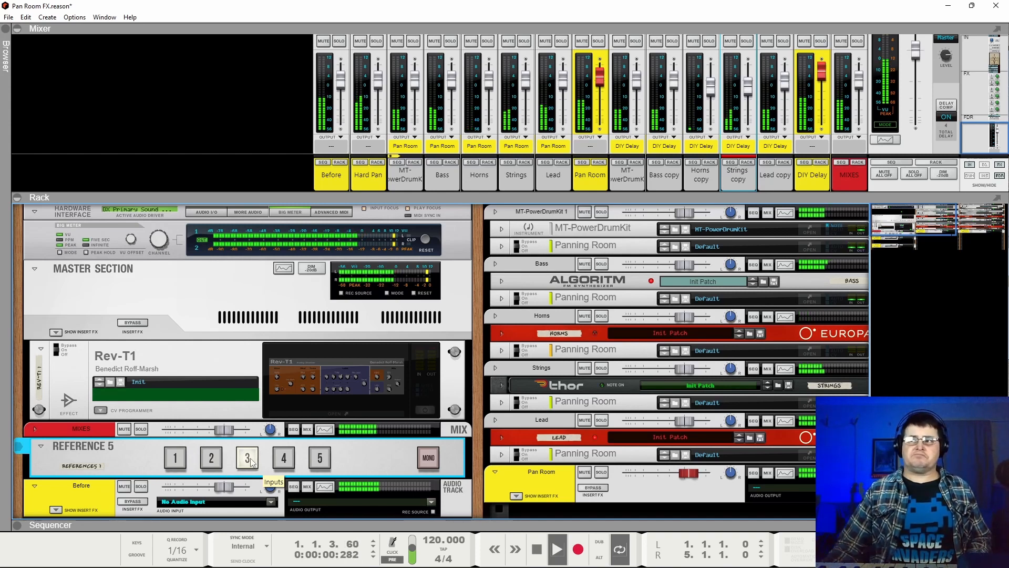
{"action": "left_click", "coordinate": [284, 457]}
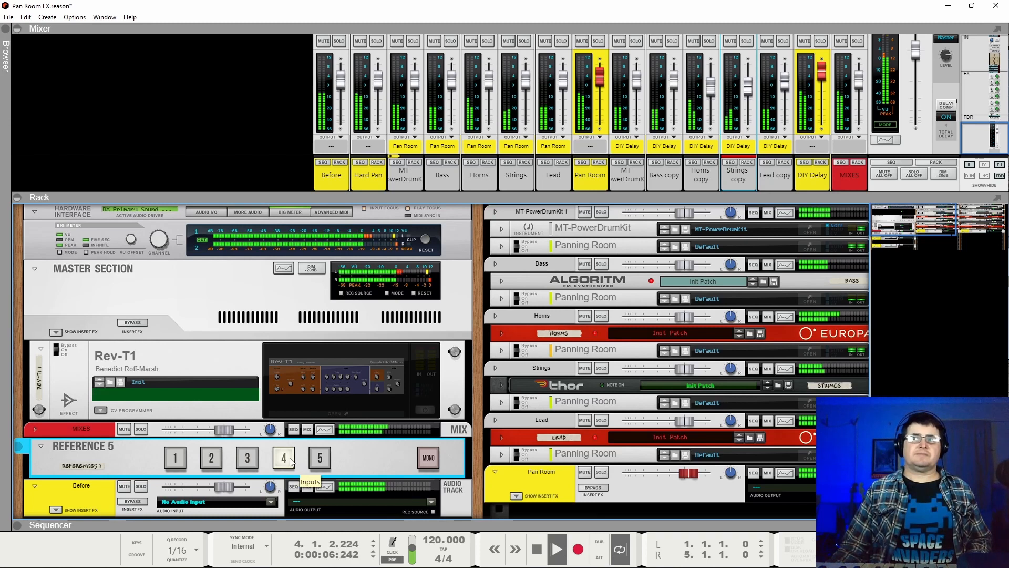
{"action": "key", "text": "space"}
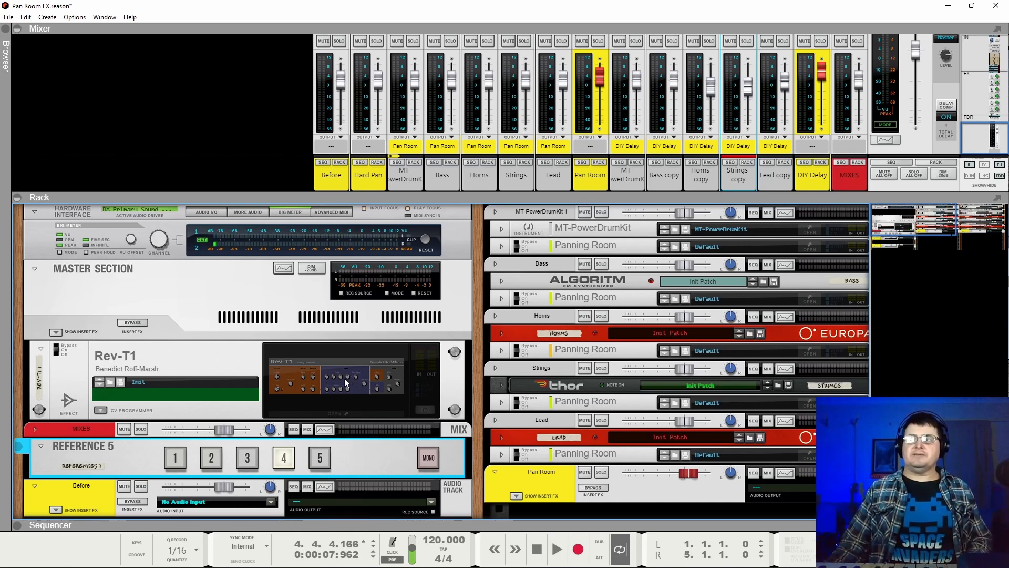
Switch the Rev-T1 effect plugin back on and play REFERENCE 5 inputs 4, 3, 2 and 1 for comparison.
{"action": "left_click", "coordinate": [426, 410]}
{"action": "key", "text": "space"}
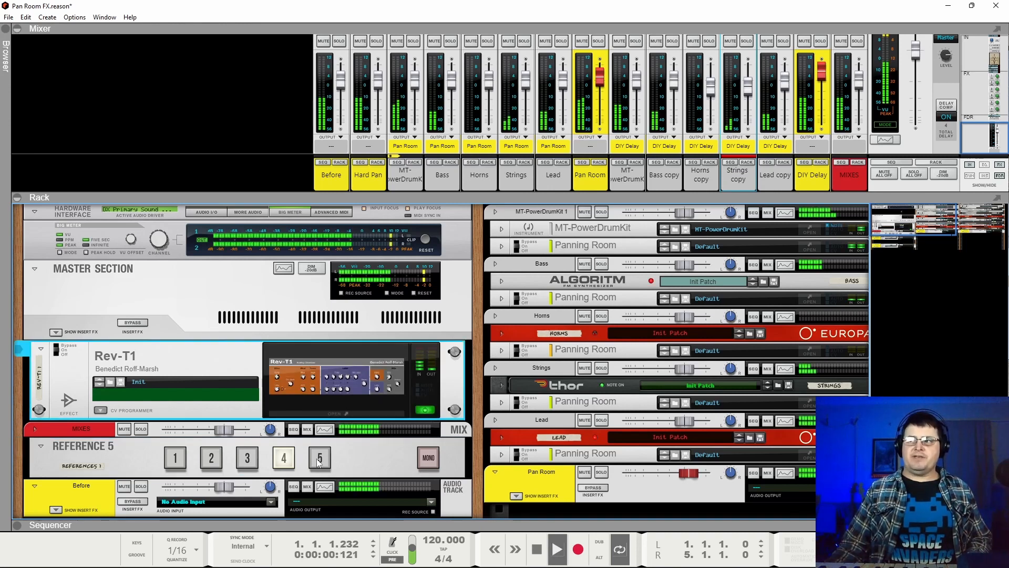
{"action": "left_click", "coordinate": [247, 464]}
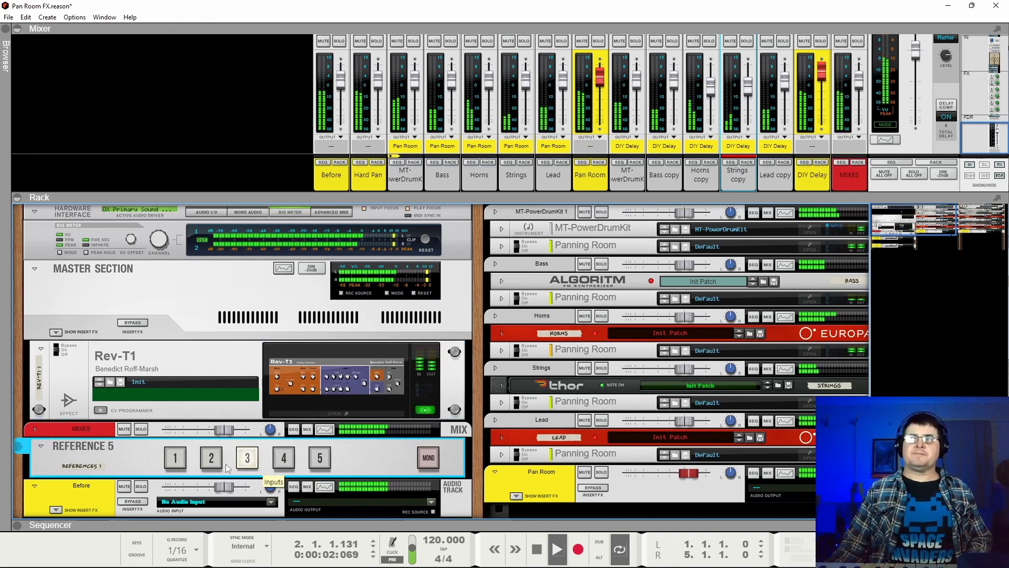
{"action": "left_click", "coordinate": [210, 464]}
{"action": "left_click", "coordinate": [170, 465]}
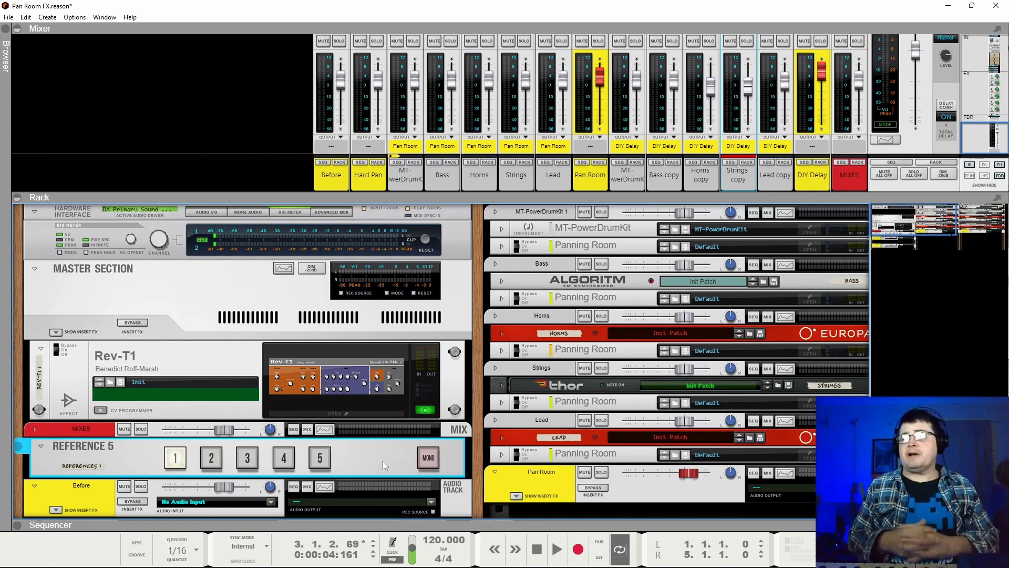
Audition REFERENCE 5 input 2, stop, and play the loop again through input 4.
{"action": "left_click", "coordinate": [211, 458]}
{"action": "key", "text": "space"}
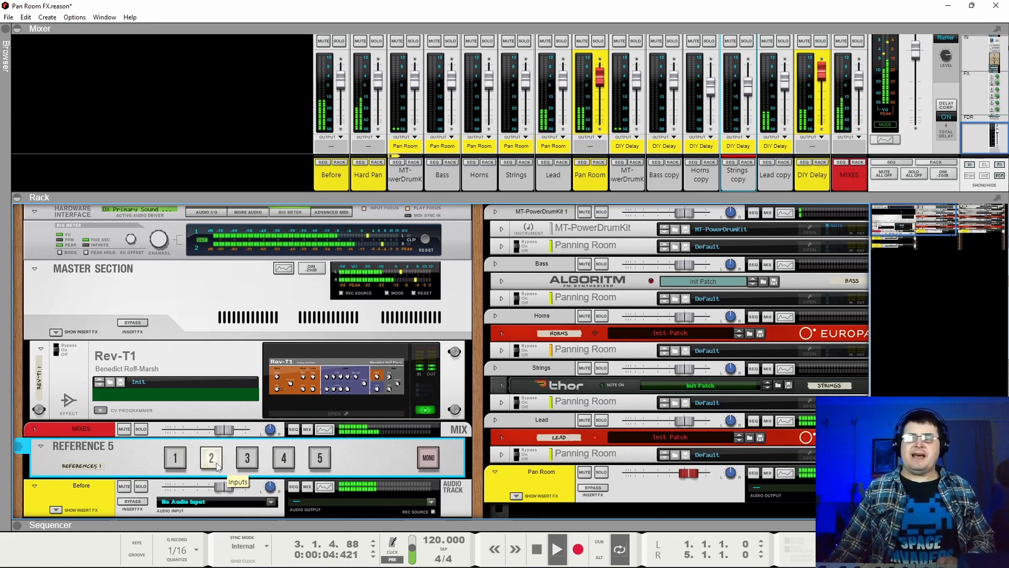
{"action": "key", "text": "space"}
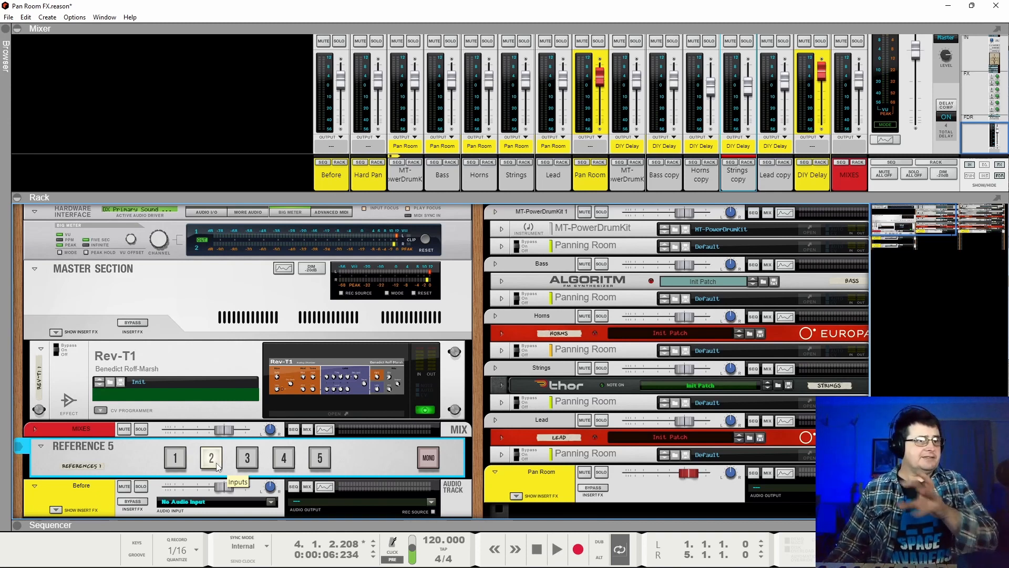
{"action": "left_click", "coordinate": [283, 458]}
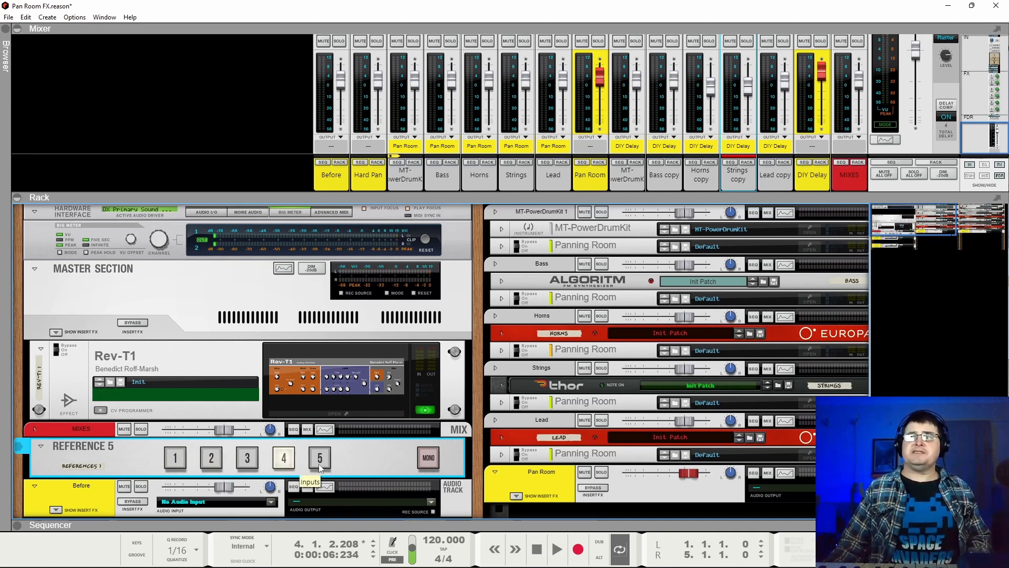
{"action": "key", "text": "space"}
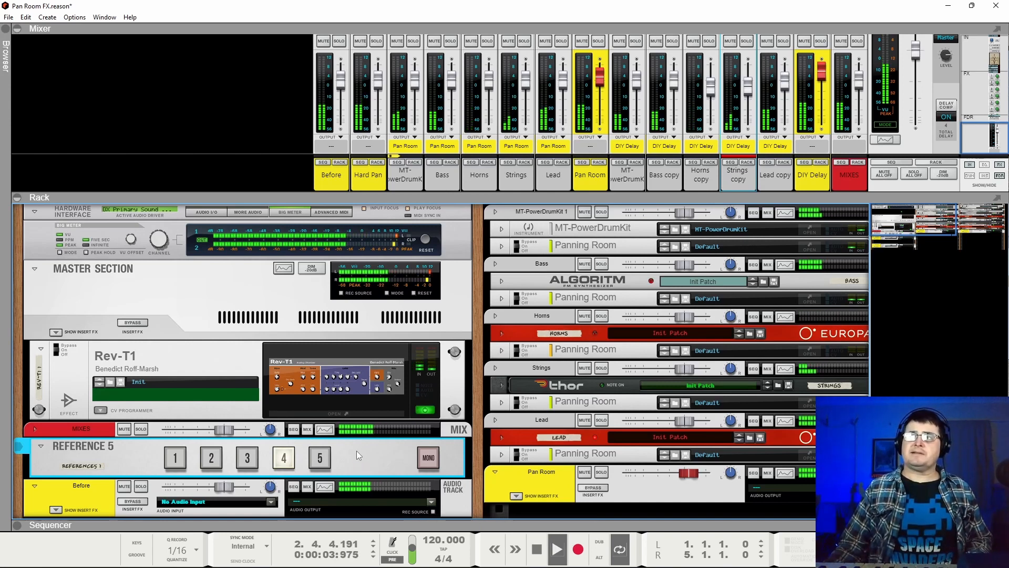
{"action": "key", "text": "space"}
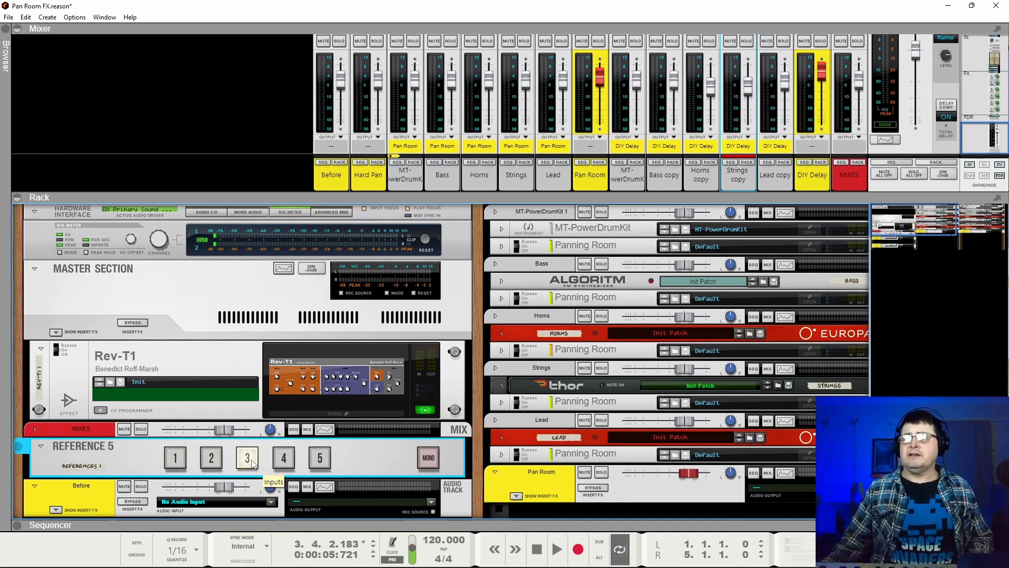
Play the loop briefly through REFERENCE 5 input 3, replay it through input 4, and stop playback.
{"action": "key", "text": "space"}
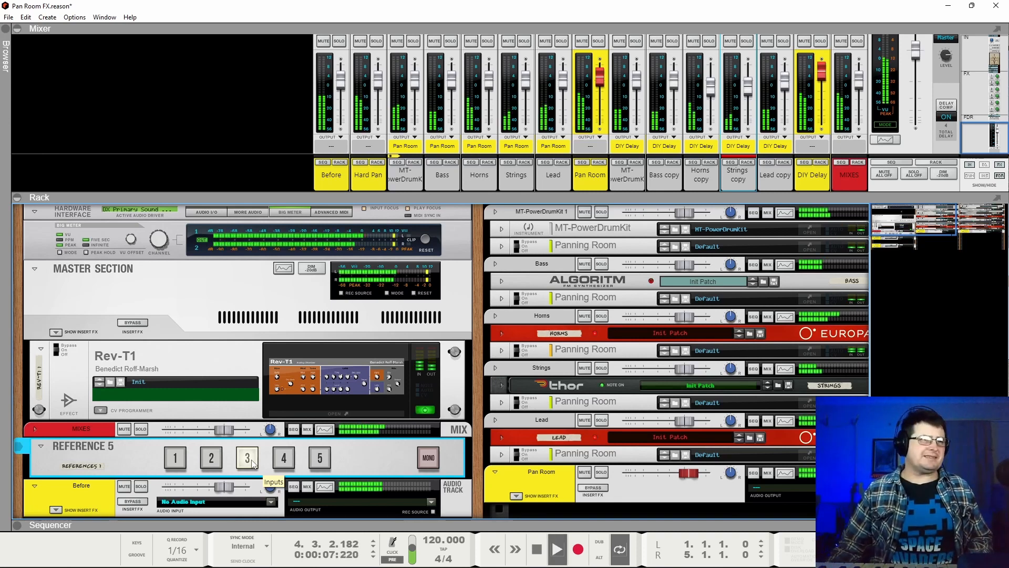
{"action": "key", "text": "space"}
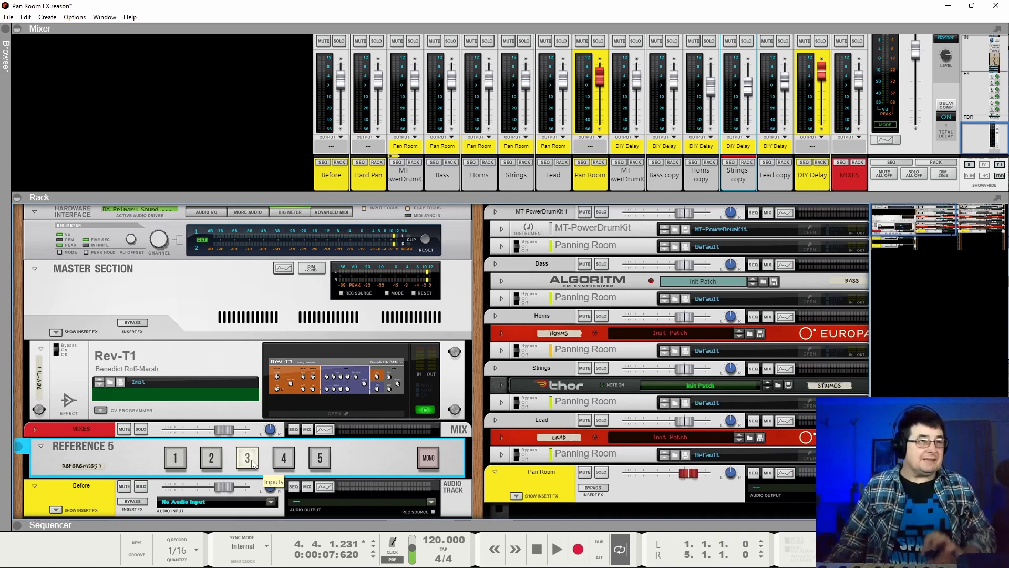
{"action": "left_click", "coordinate": [283, 458]}
{"action": "key", "text": "space"}
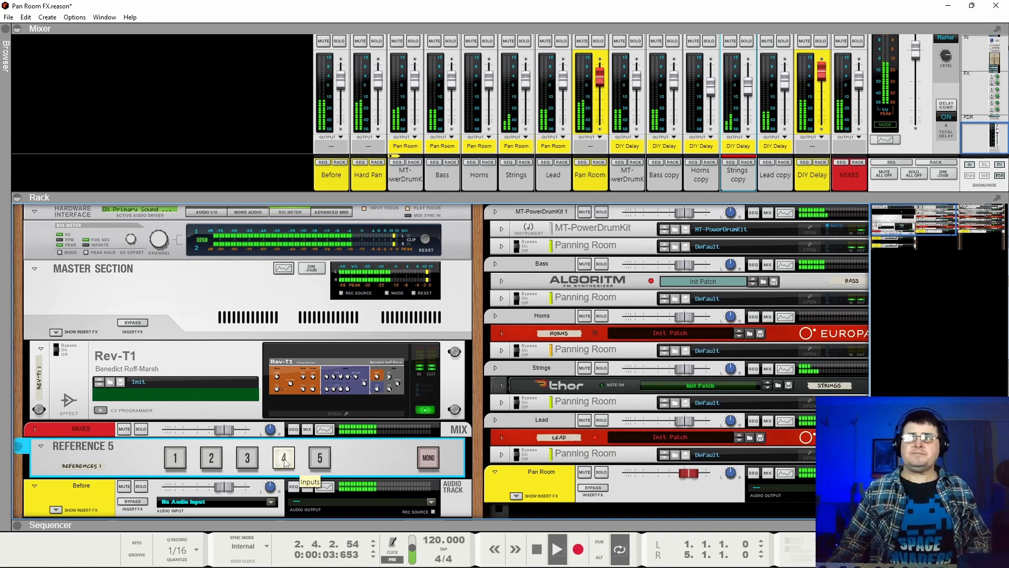
{"action": "key", "text": "space"}
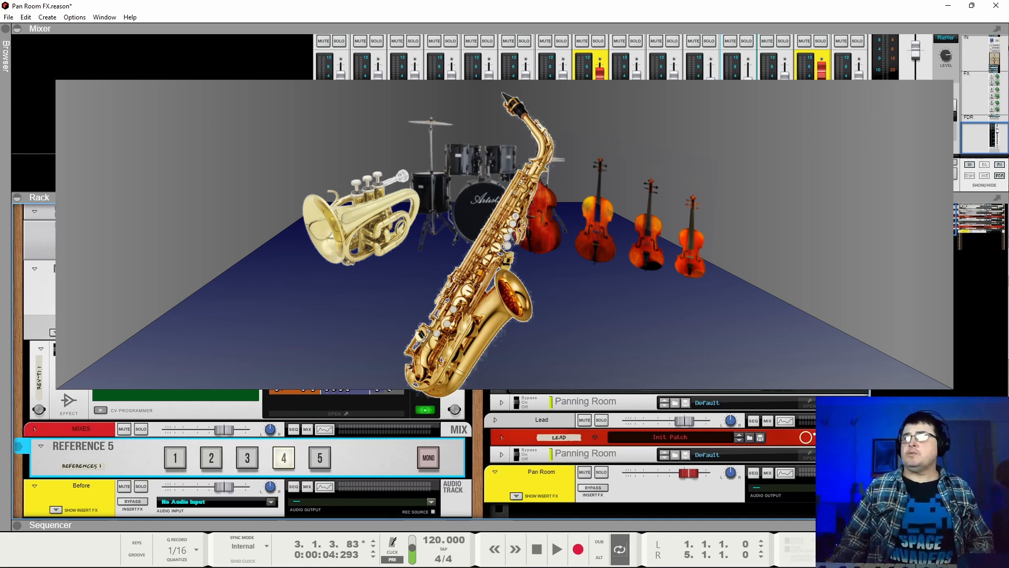
Unfold The Echo on the MT-PowerDrumKit 1 copy channel in the rack and check its ducking amount.
{"action": "left_click_drag", "start_coordinate": [946, 217], "coordinate": [1007, 196]}
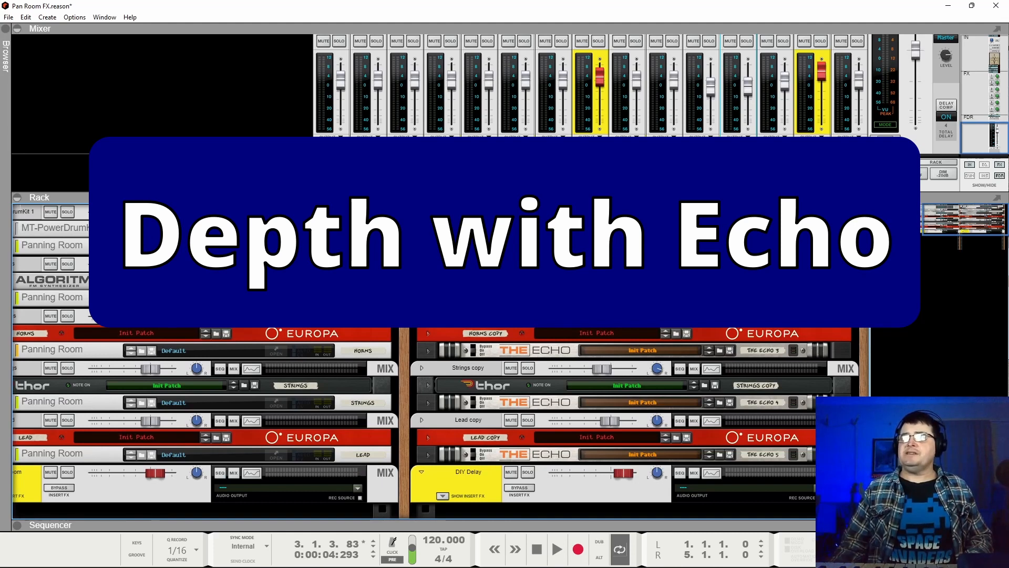
{"action": "left_click", "coordinate": [428, 246]}
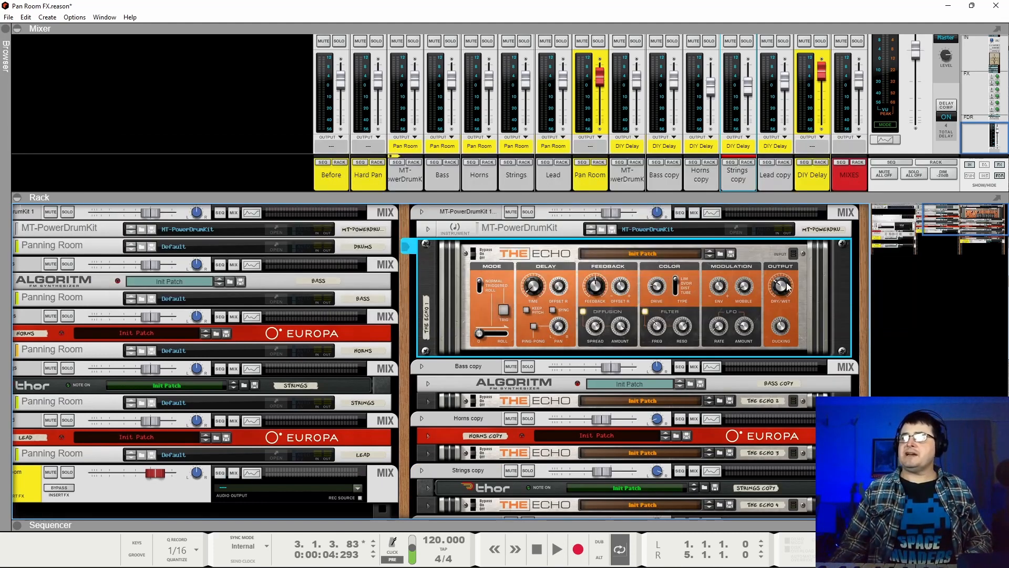
{"action": "mouse_move", "coordinate": [781, 328]}
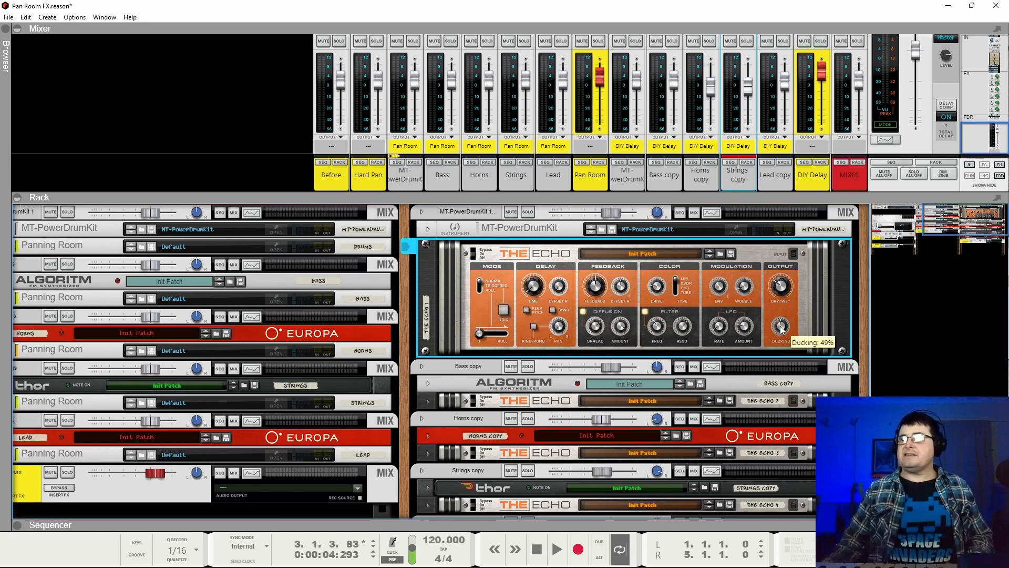
Solo the MIXES channel and the MT-PowerDrumKit 1 copy channel, and start playback of the drums.
{"action": "left_click", "coordinate": [857, 41]}
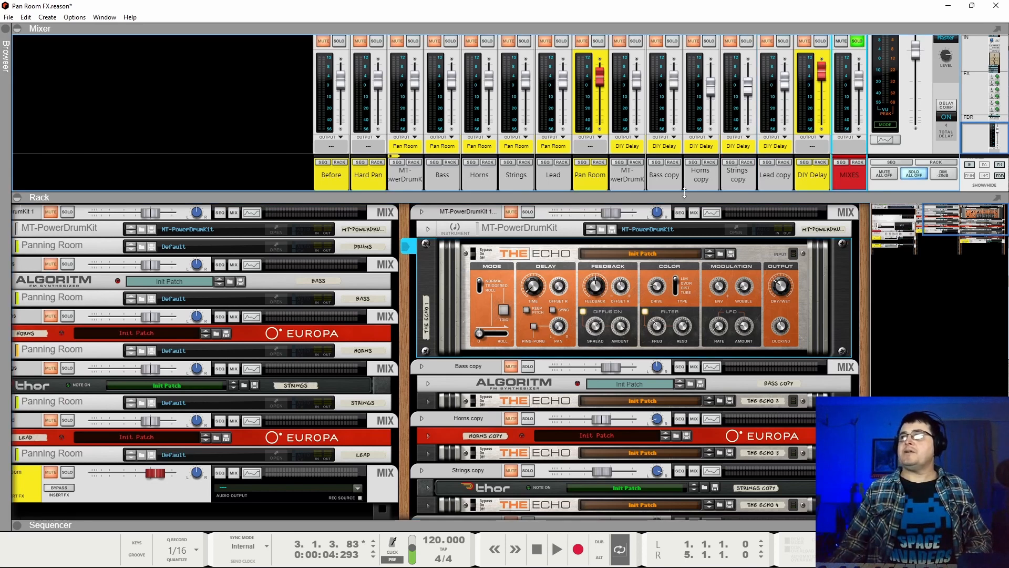
{"action": "left_click", "coordinate": [527, 212]}
{"action": "key", "text": "space"}
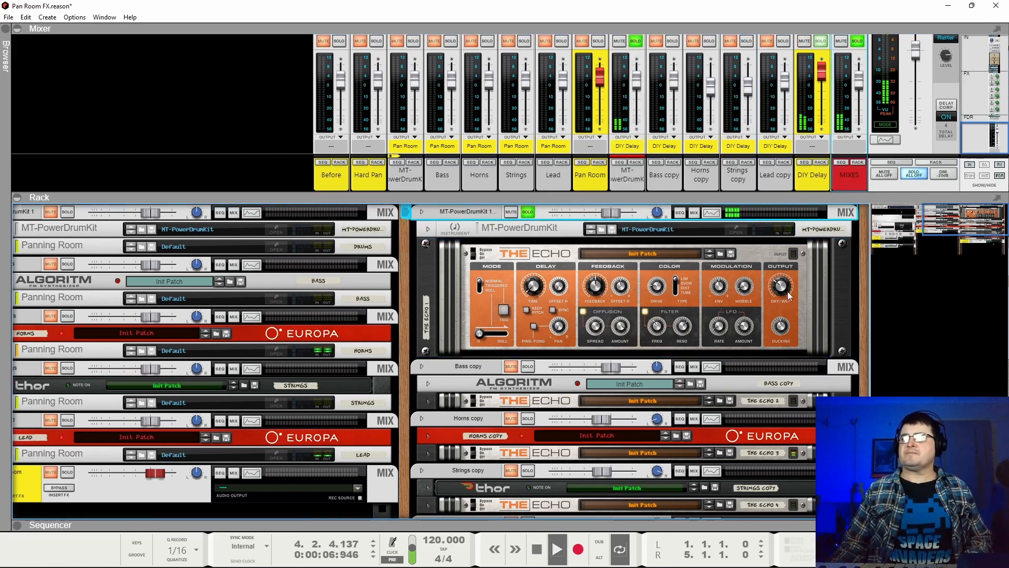
Set the ducking of the drum copy's The Echo to 50% and stop playback.
{"action": "mouse_move", "coordinate": [782, 328]}
{"action": "left_mouse_down"}
{"action": "mouse_move", "coordinate": [791, 423]}
{"action": "mouse_move", "coordinate": [794, 329]}
{"action": "mouse_move", "coordinate": [783, 330]}
{"action": "left_mouse_up"}
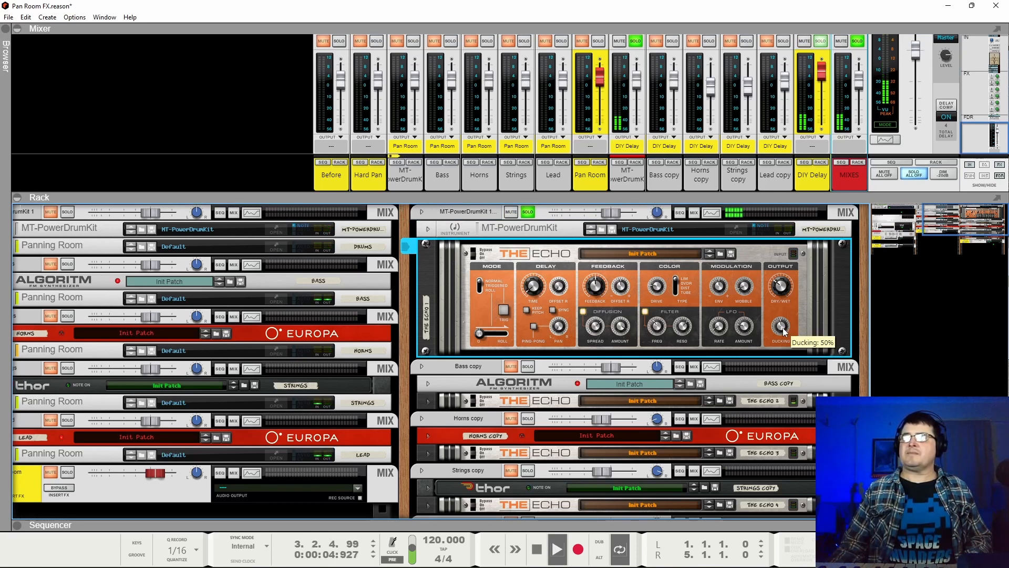
{"action": "key", "text": "space"}
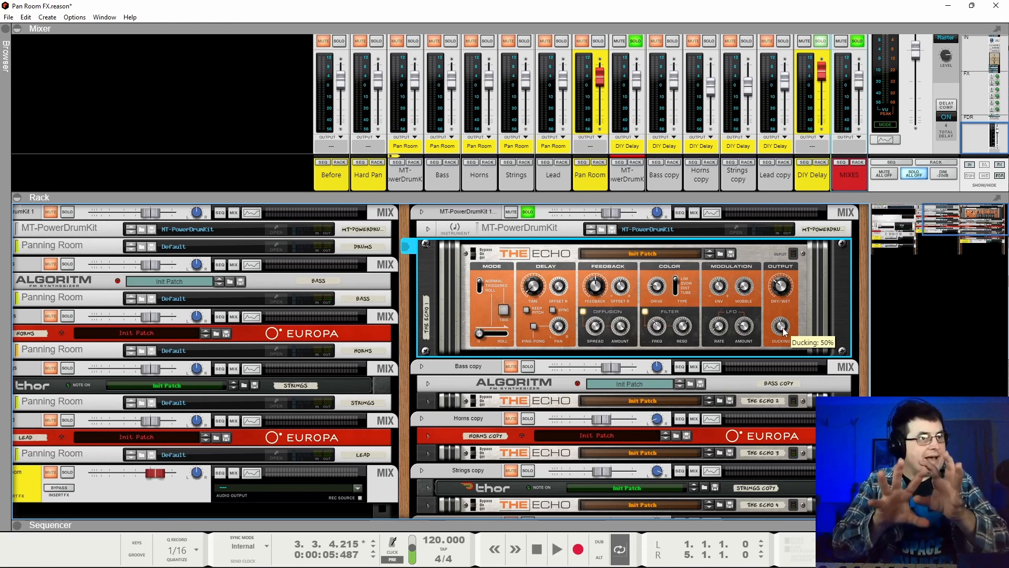
{"action": "mouse_move", "coordinate": [783, 330]}
{"action": "left_mouse_down"}
{"action": "mouse_move", "coordinate": [786, 360]}
{"action": "mouse_move", "coordinate": [792, 330]}
{"action": "left_mouse_up"}
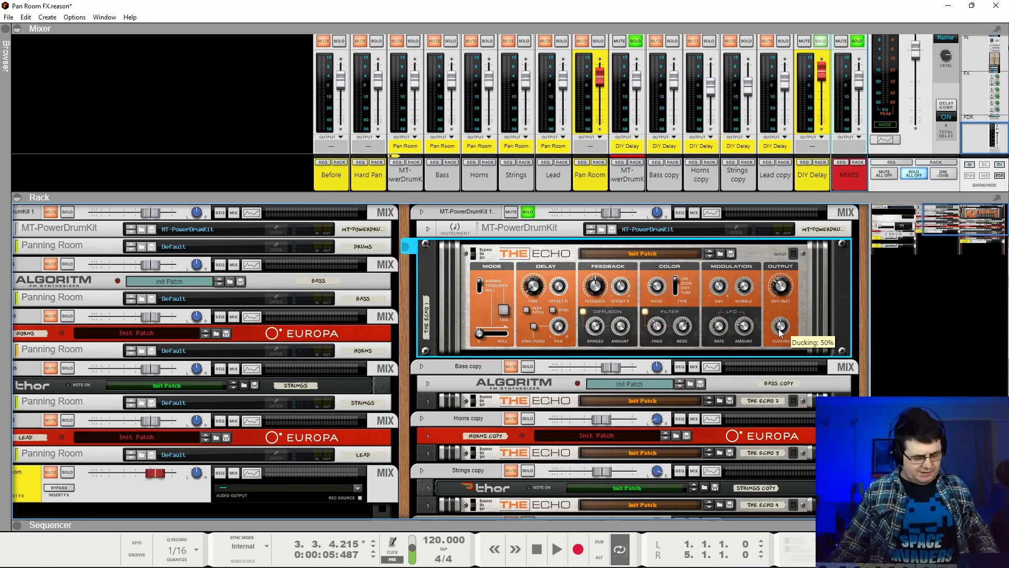
Open the Spectrum EQ for MT-PowerDrumKit 1 copy, move its window clear of The Echo, and inspect the low-frequency band and low-pass filter.
{"action": "left_click", "coordinate": [711, 212]}
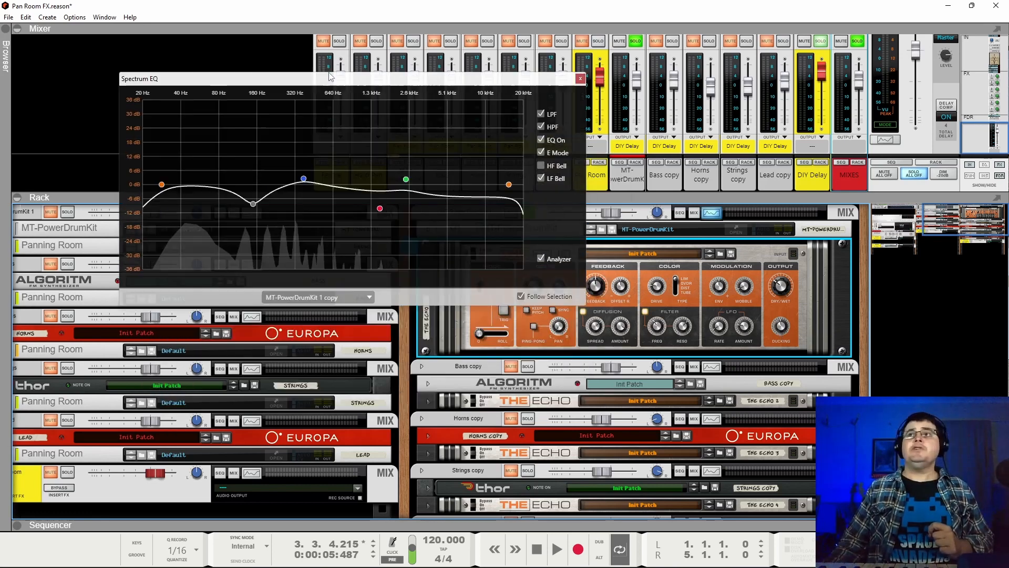
{"action": "left_click_drag", "start_coordinate": [338, 82], "coordinate": [220, 12]}
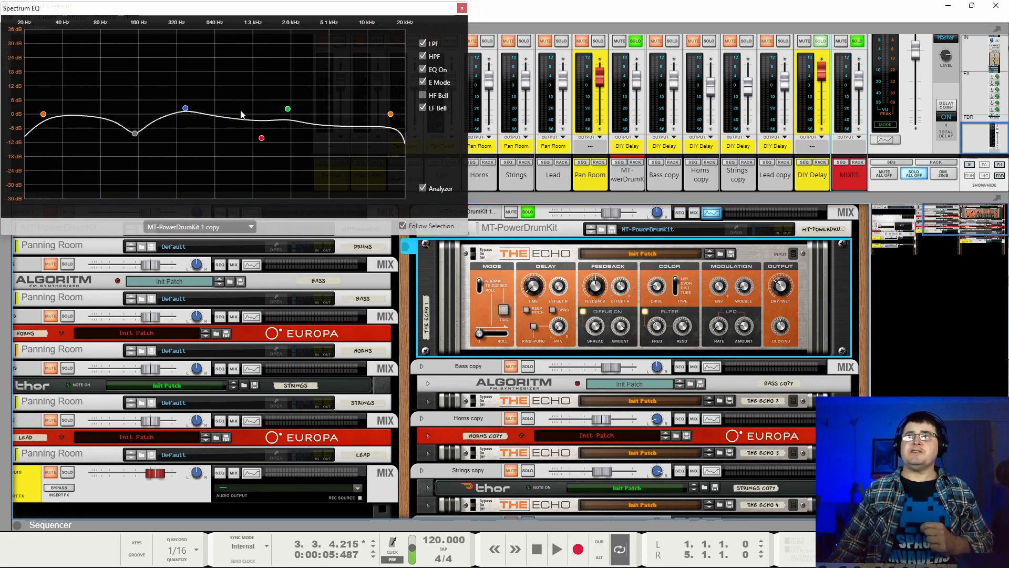
{"action": "mouse_move", "coordinate": [133, 138]}
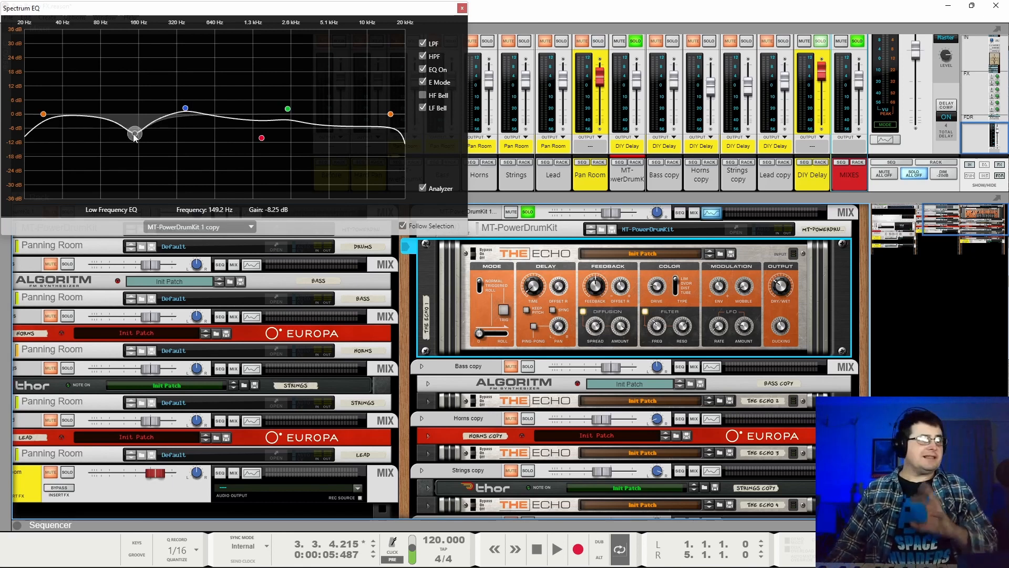
{"action": "left_click", "coordinate": [390, 113]}
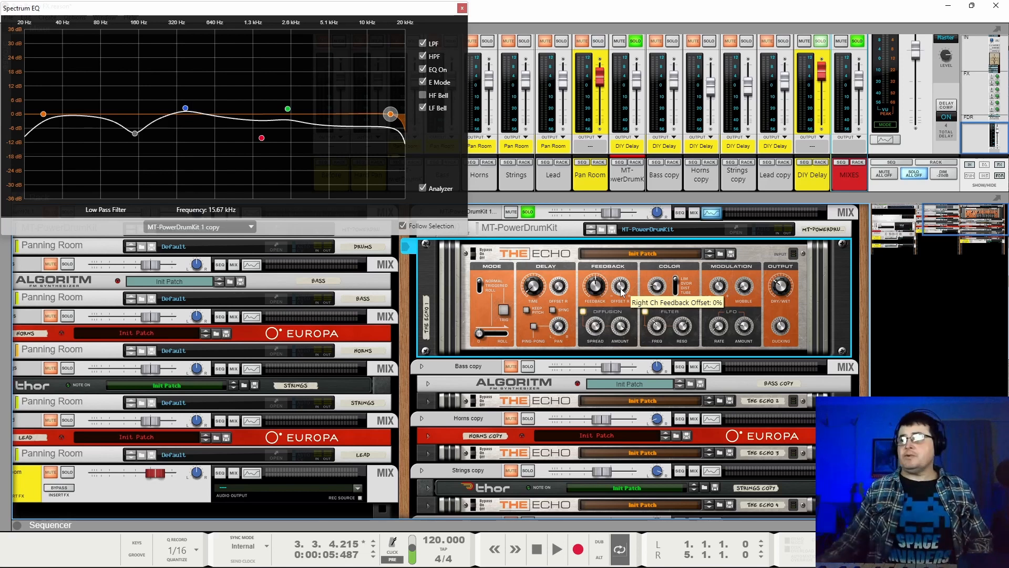
Play the soloed drum copy, switch off Rev-T1, and bring The Echo back into view.
{"action": "key", "text": "space"}
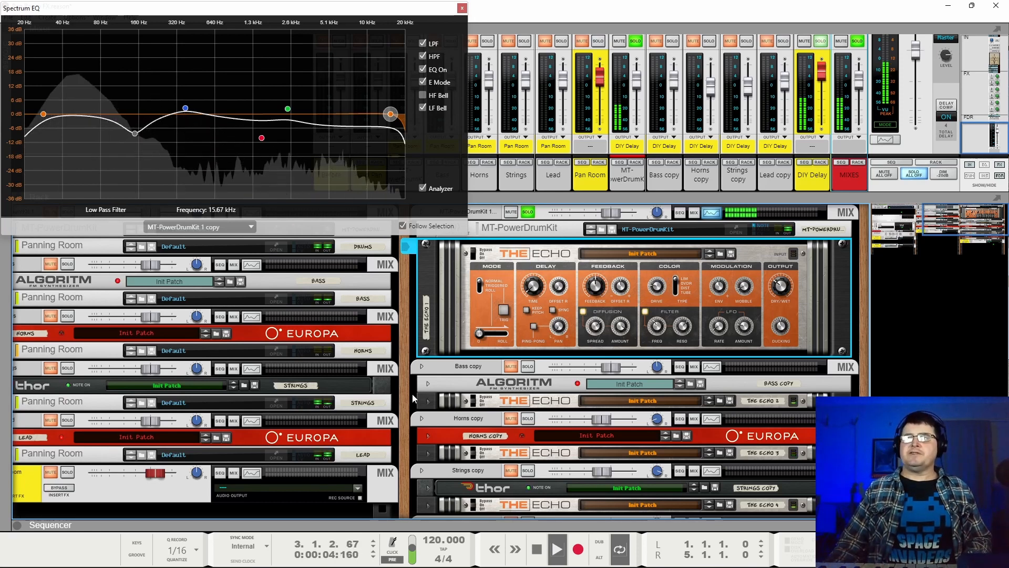
{"action": "left_click_drag", "start_coordinate": [405, 395], "coordinate": [772, 387]}
{"action": "left_click", "coordinate": [257, 402]}
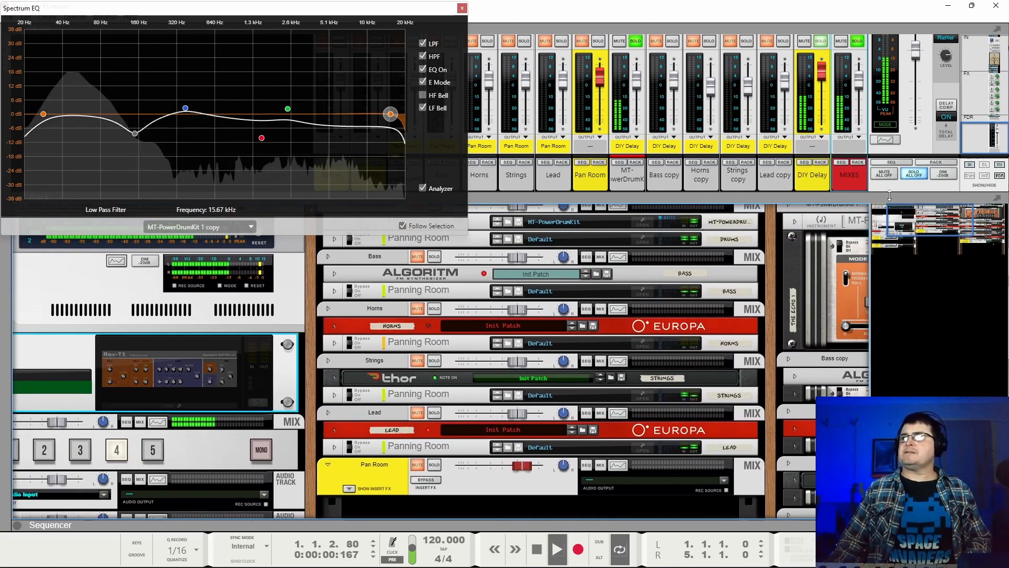
{"action": "left_click_drag", "start_coordinate": [912, 224], "coordinate": [948, 223]}
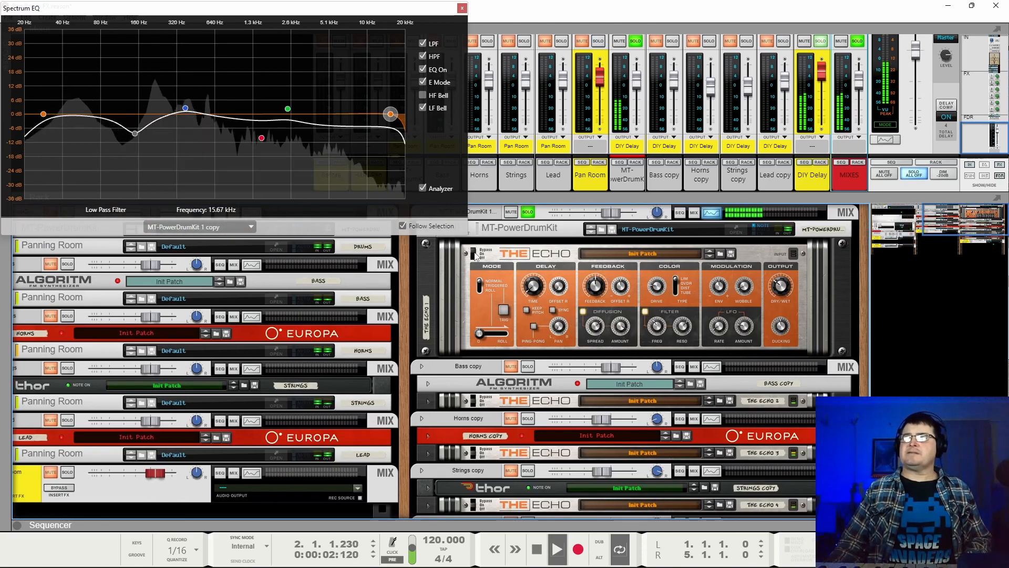
Toggle The Echo's bypass while listening to the drums, leave it On, stop playback, and switch Rev-T1 back on.
{"action": "left_click", "coordinate": [476, 256]}
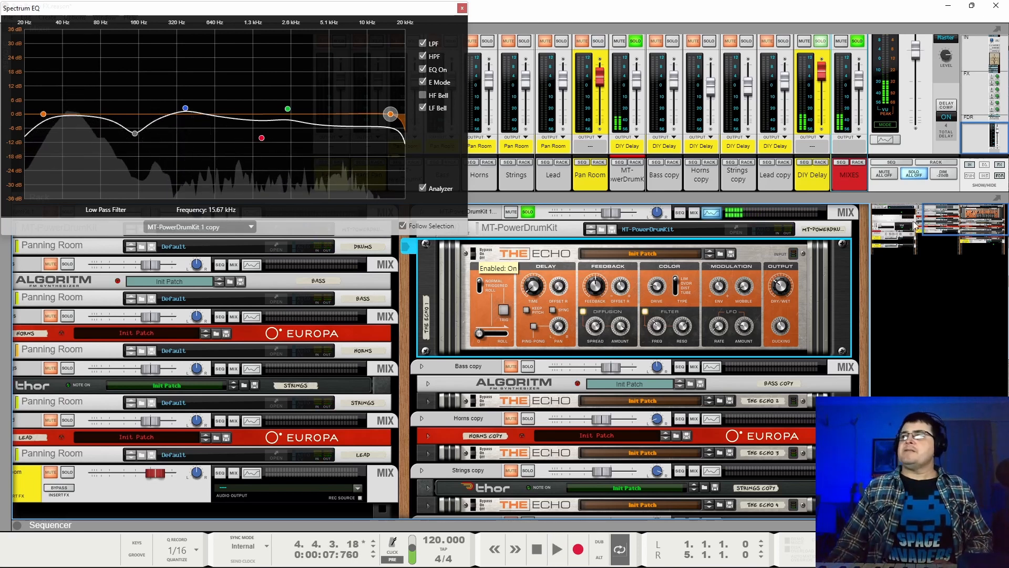
{"action": "left_click", "coordinate": [877, 217]}
{"action": "left_click", "coordinate": [952, 222]}
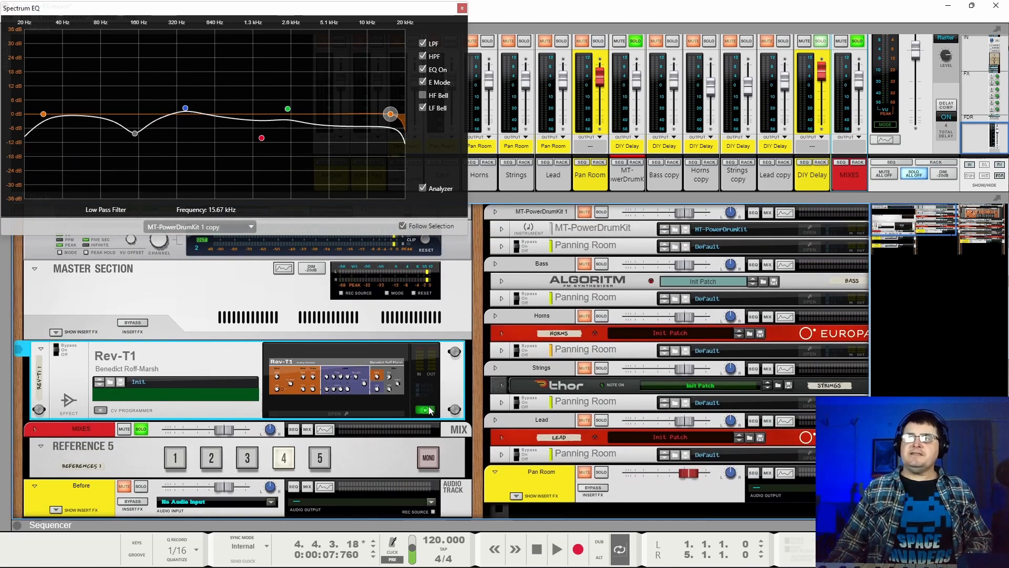
Play the soloed drum copy, toggle The Echo's bypass, stop playback, and inspect its delay time and ducking controls.
{"action": "left_click", "coordinate": [952, 222]}
{"action": "key", "text": "space"}
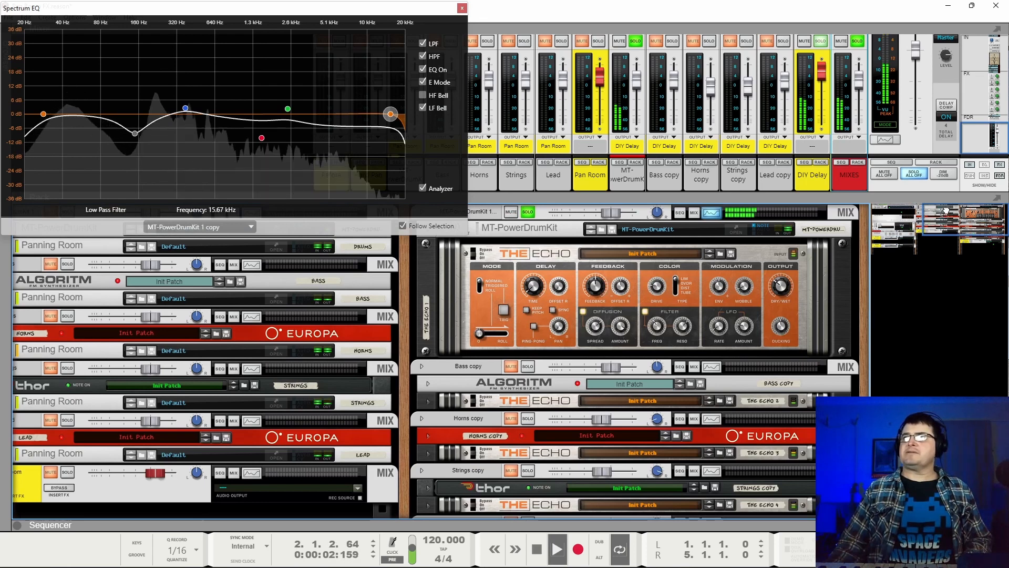
{"action": "left_click", "coordinate": [474, 255]}
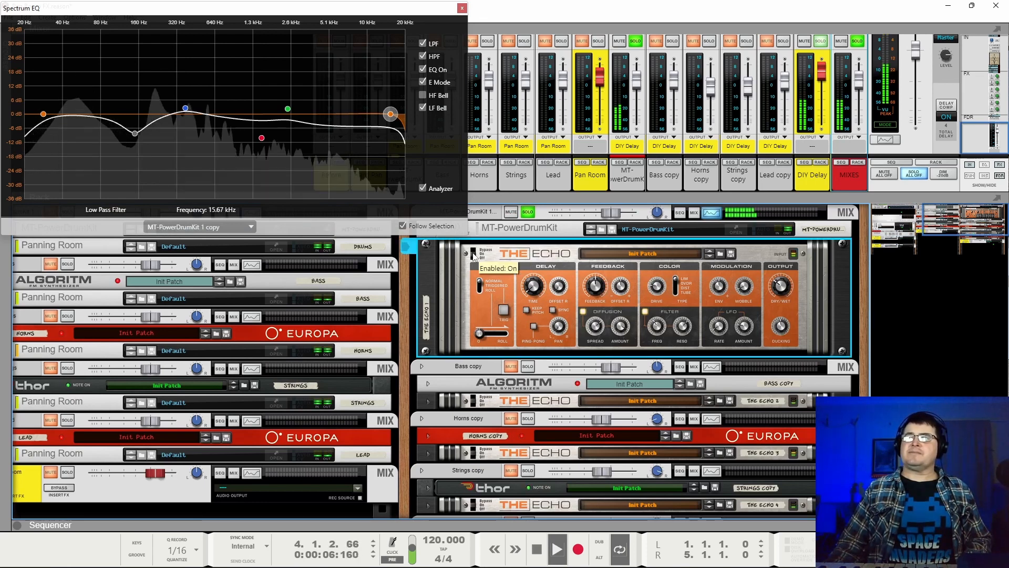
{"action": "key", "text": "space"}
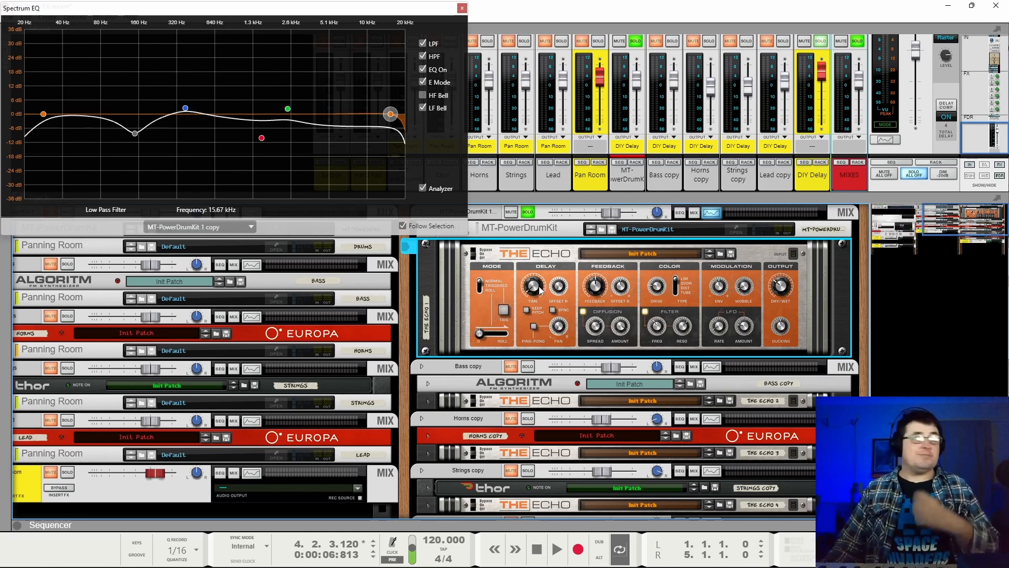
{"action": "mouse_move", "coordinate": [540, 290]}
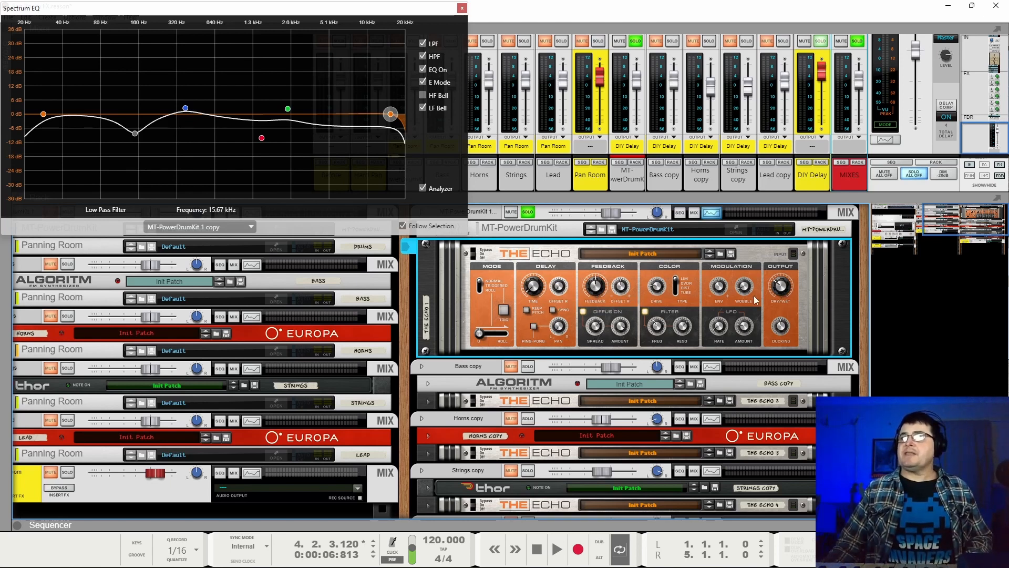
{"action": "mouse_move", "coordinate": [783, 332]}
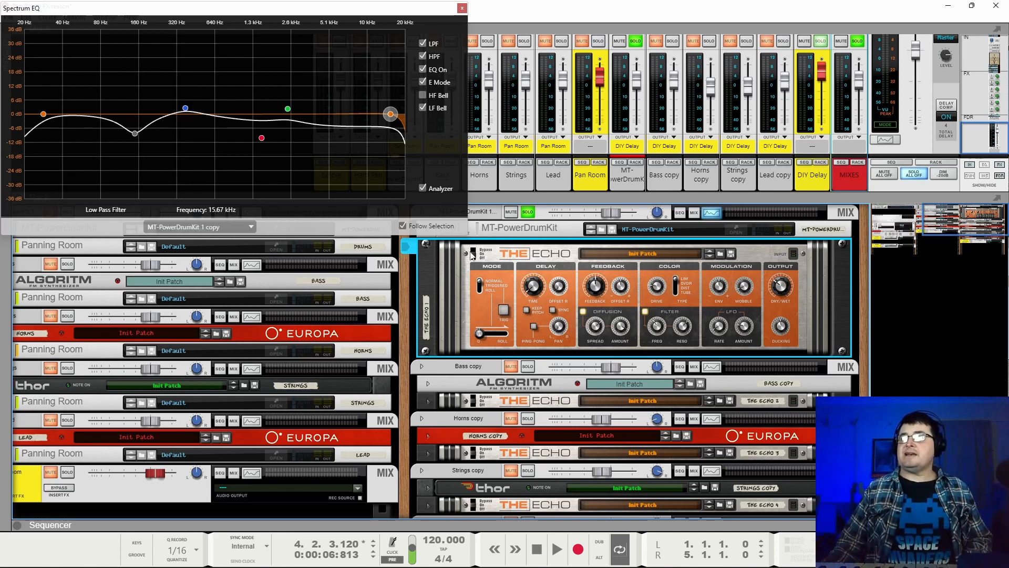
Collapse the drum copy's The Echo, solo Bass copy instead of the drums, expand its The Echo, and start playback.
{"action": "left_click", "coordinate": [426, 245]}
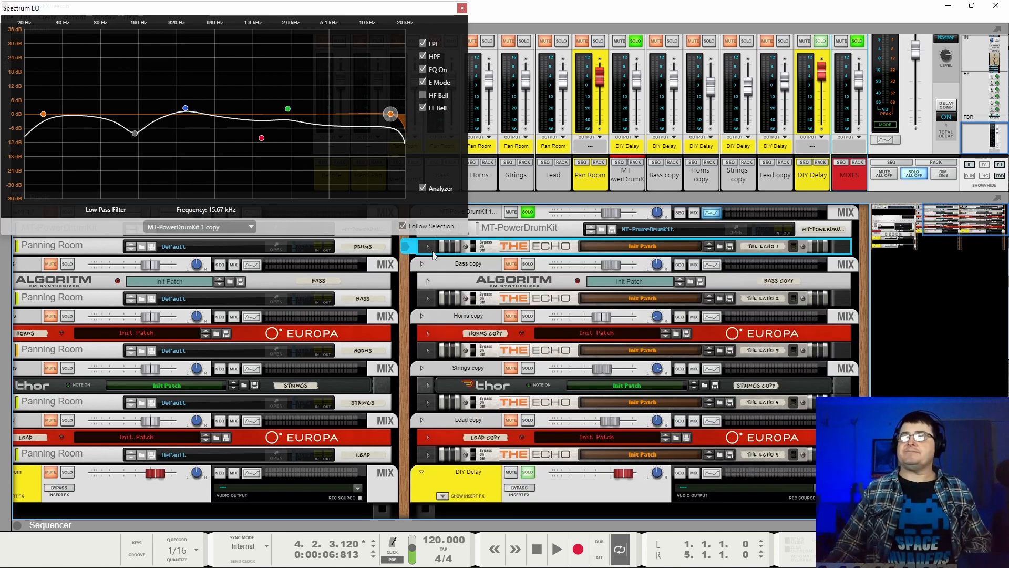
{"action": "left_click", "coordinate": [528, 211]}
{"action": "left_click", "coordinate": [528, 264]}
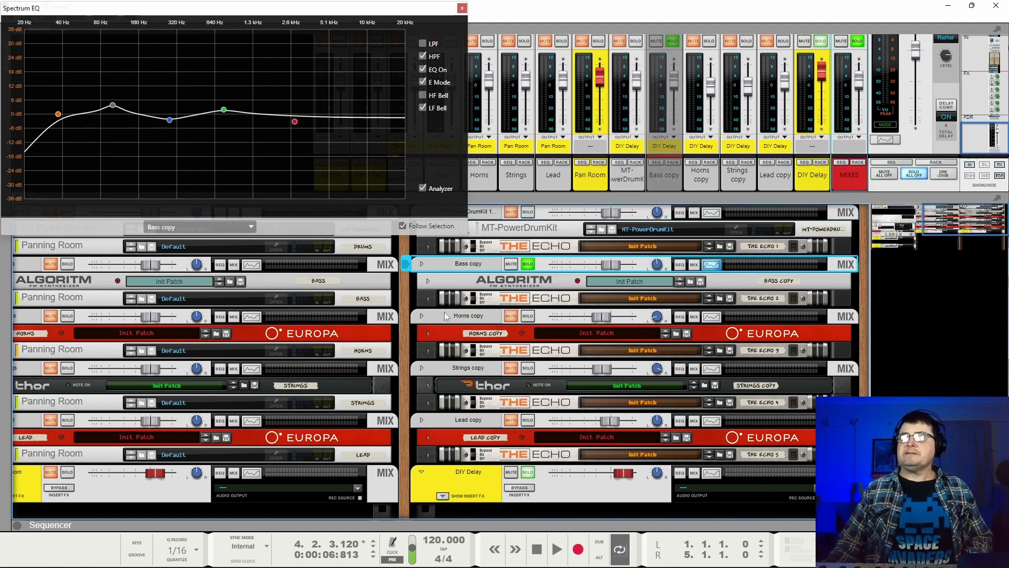
{"action": "left_click", "coordinate": [427, 299]}
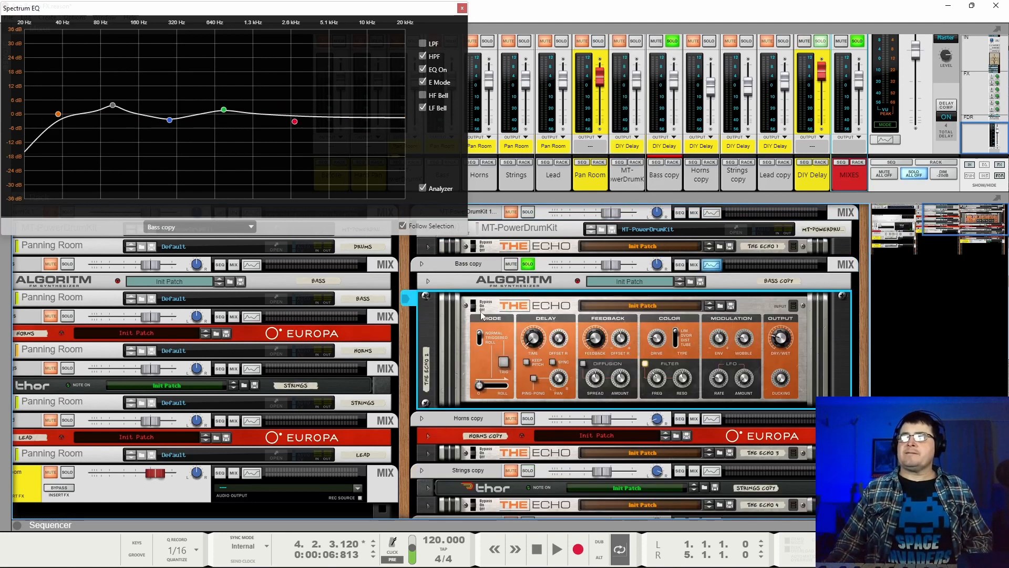
{"action": "key", "text": "space"}
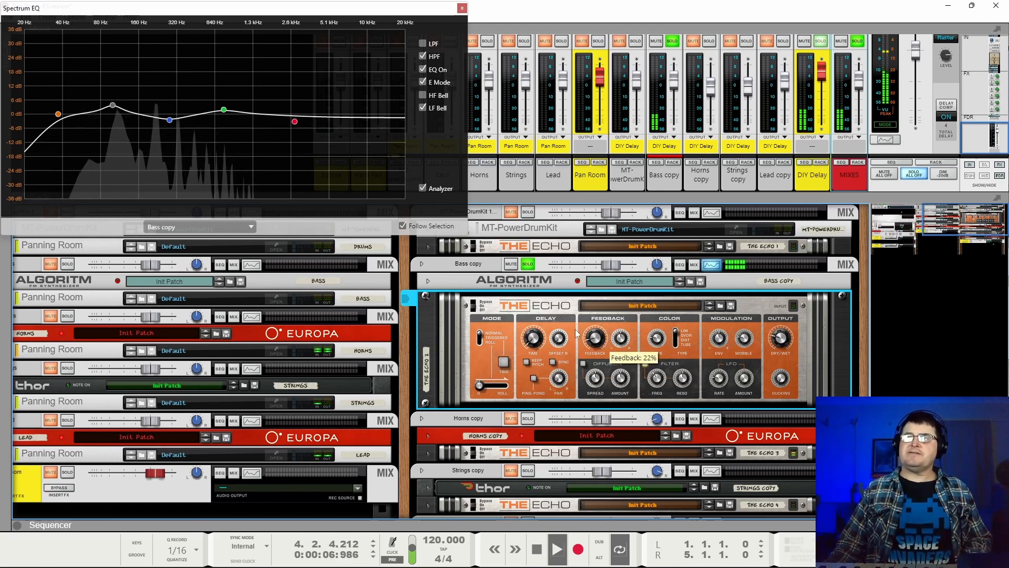
Listen to Bass copy with and without the MT-PowerDrumKit 1 copy solo, then stop playback.
{"action": "left_click", "coordinate": [527, 212]}
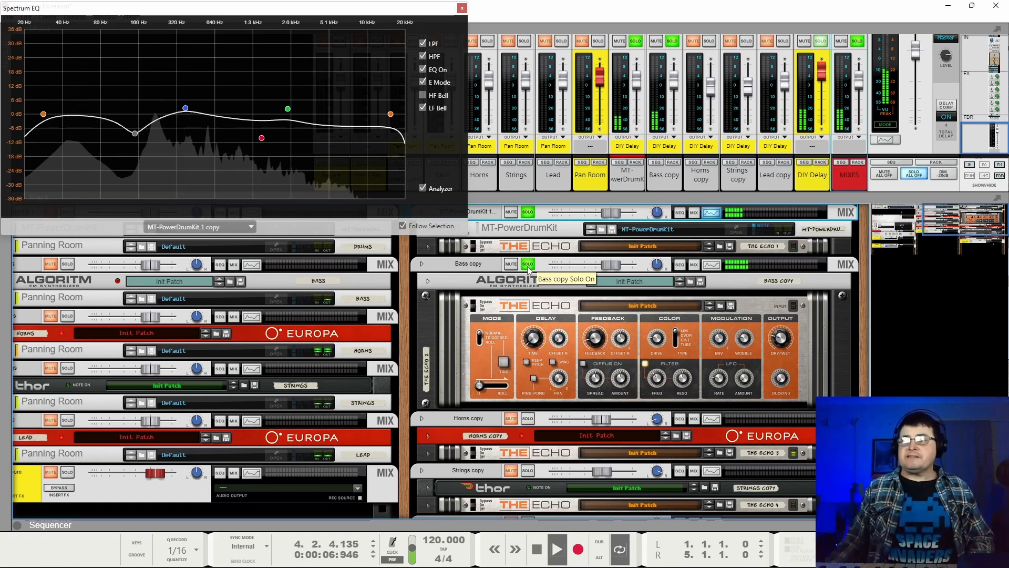
{"action": "key", "text": "space"}
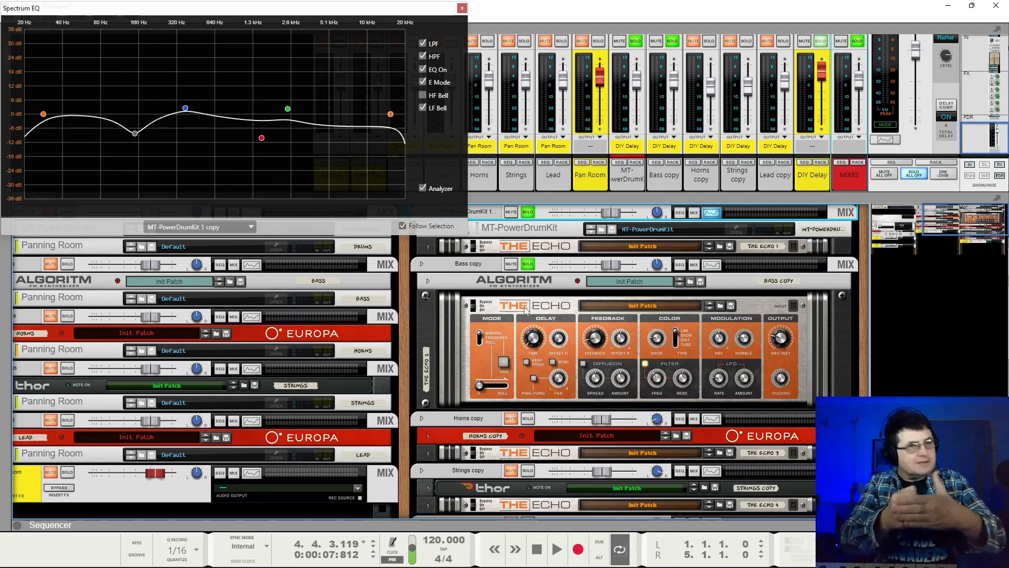
{"action": "key", "text": "space"}
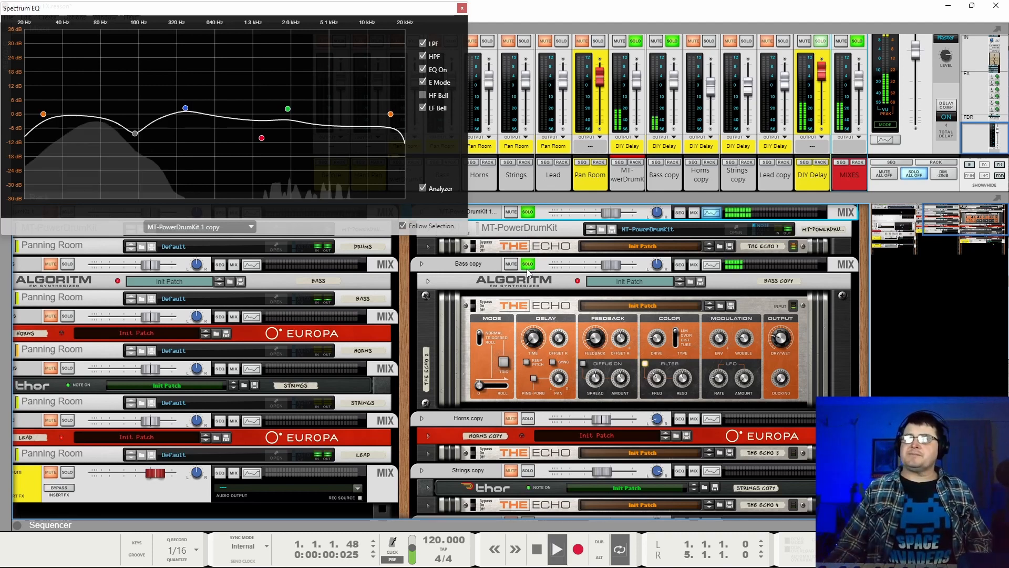
{"action": "left_click", "coordinate": [528, 212]}
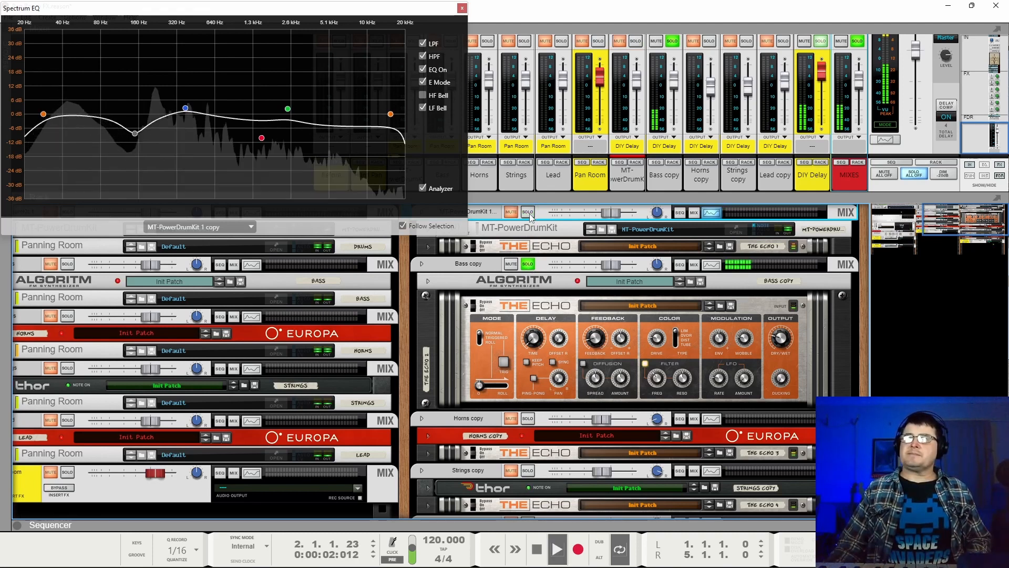
{"action": "left_click", "coordinate": [528, 213]}
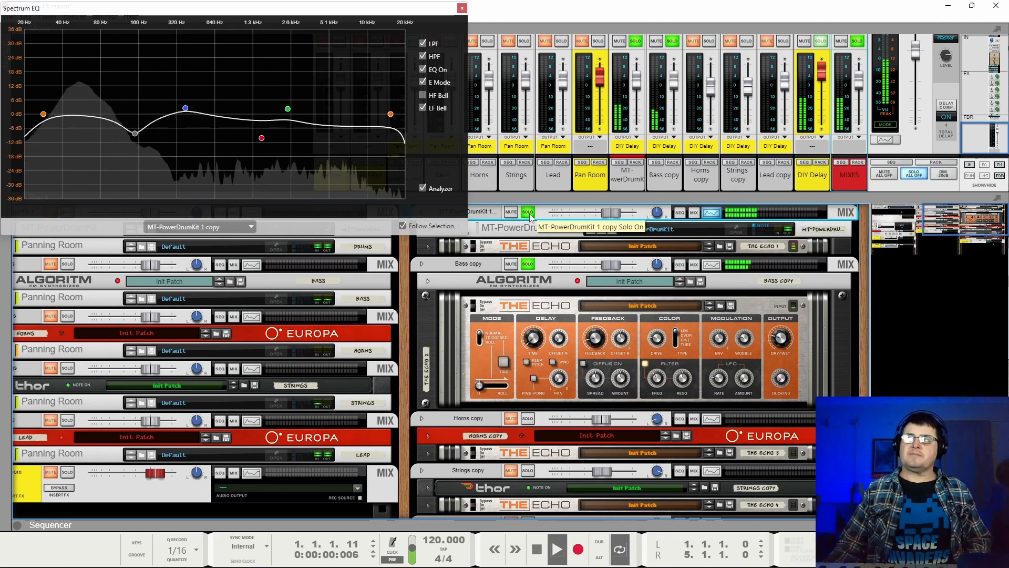
{"action": "key", "text": "space"}
Unsolo the drum and bass copies, play Horns copy soloed, and show only the horns' The Echo expanded.
{"action": "left_click", "coordinate": [528, 214]}
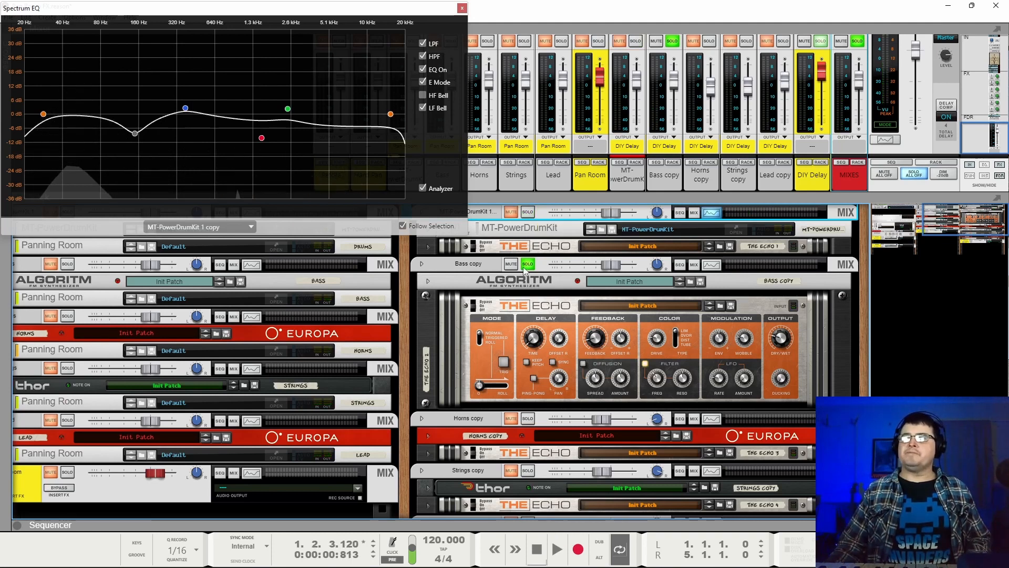
{"action": "left_click", "coordinate": [527, 265]}
{"action": "left_click", "coordinate": [423, 297]}
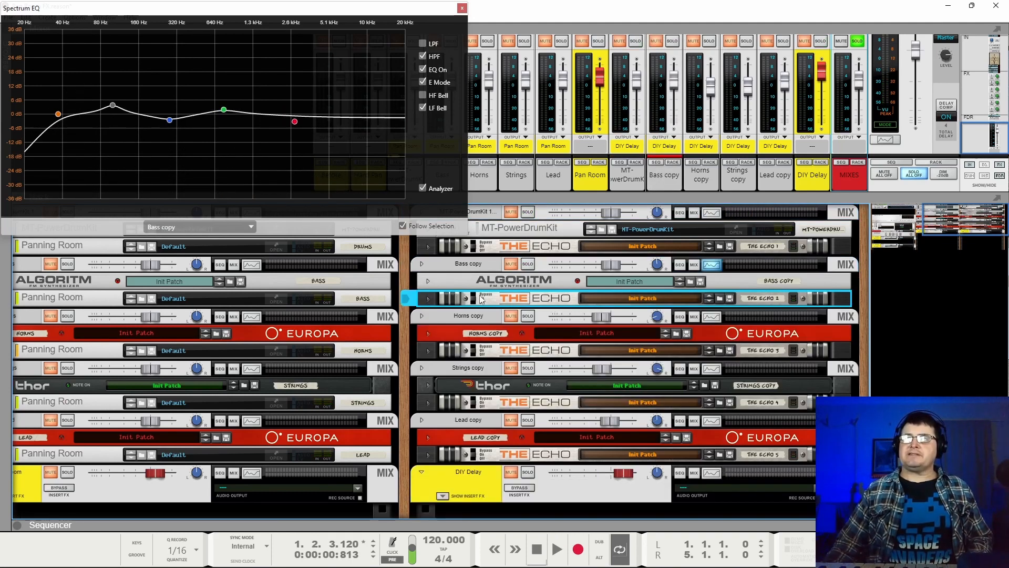
{"action": "left_click", "coordinate": [528, 315]}
{"action": "key", "text": "space"}
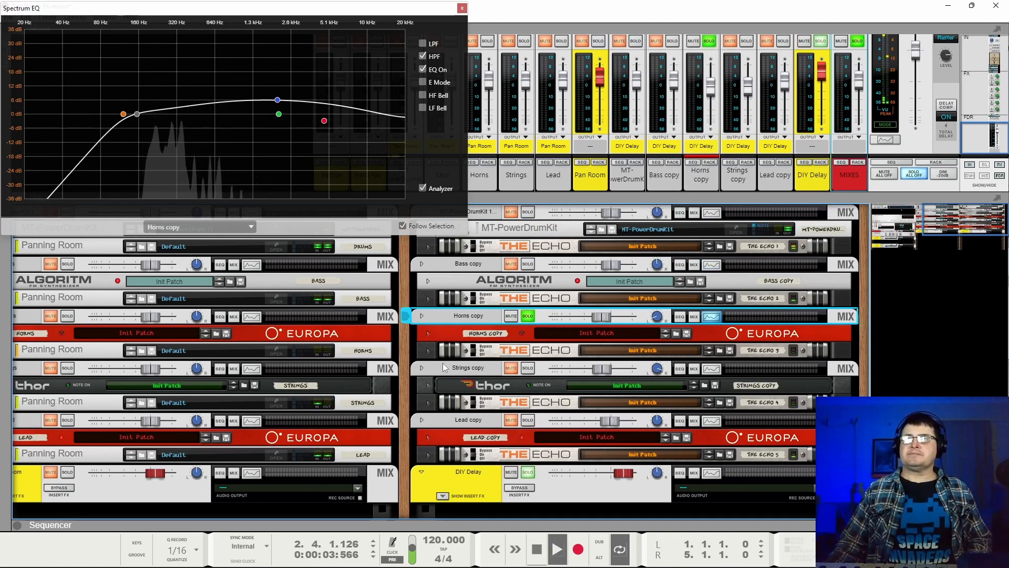
{"action": "left_click", "coordinate": [428, 351]}
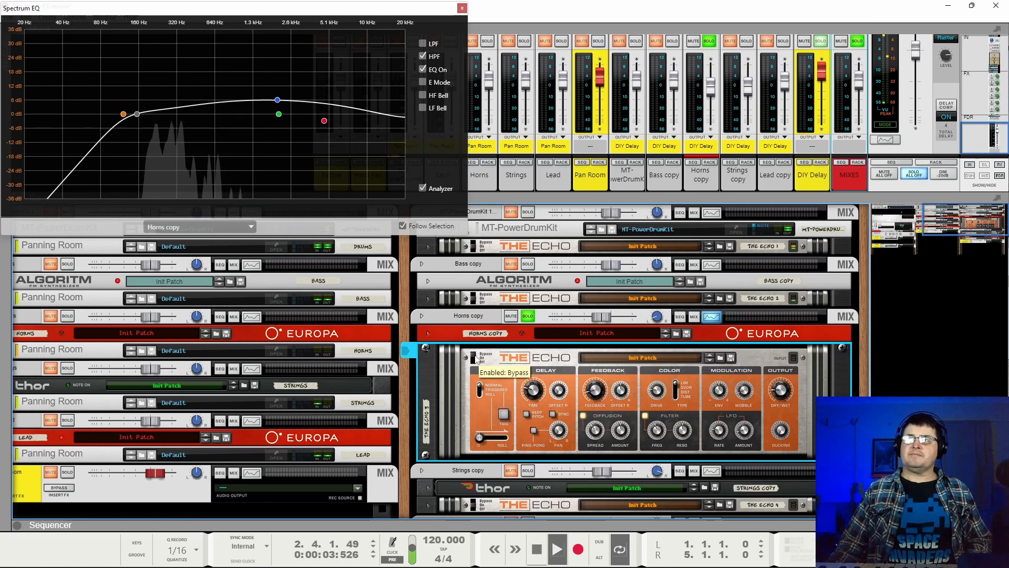
Toggle bypass on the horns' The Echo during playback and inspect its delay time, feedback, dry/wet and filter frequency settings.
{"action": "left_click", "coordinate": [475, 360]}
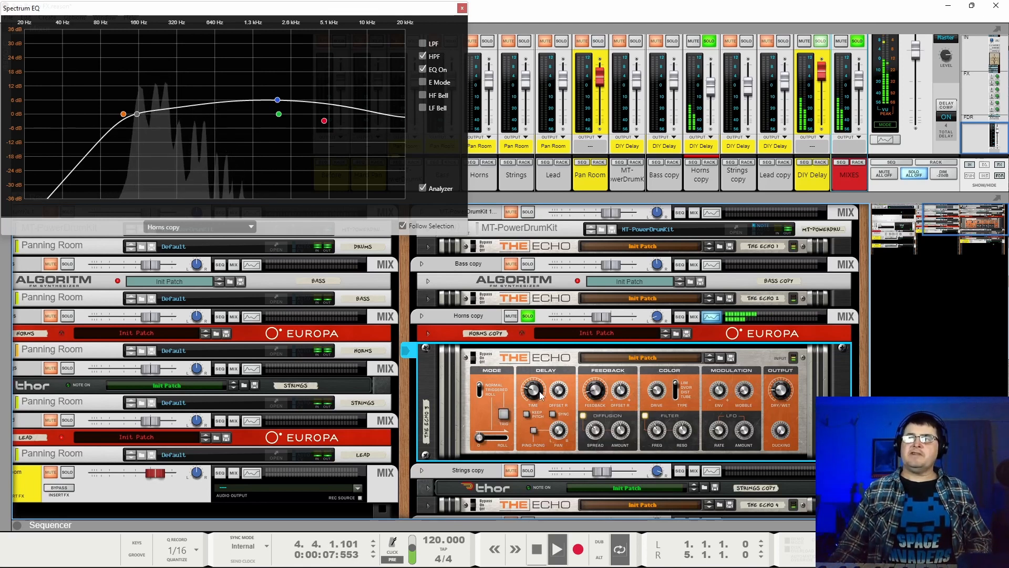
{"action": "mouse_move", "coordinate": [533, 391]}
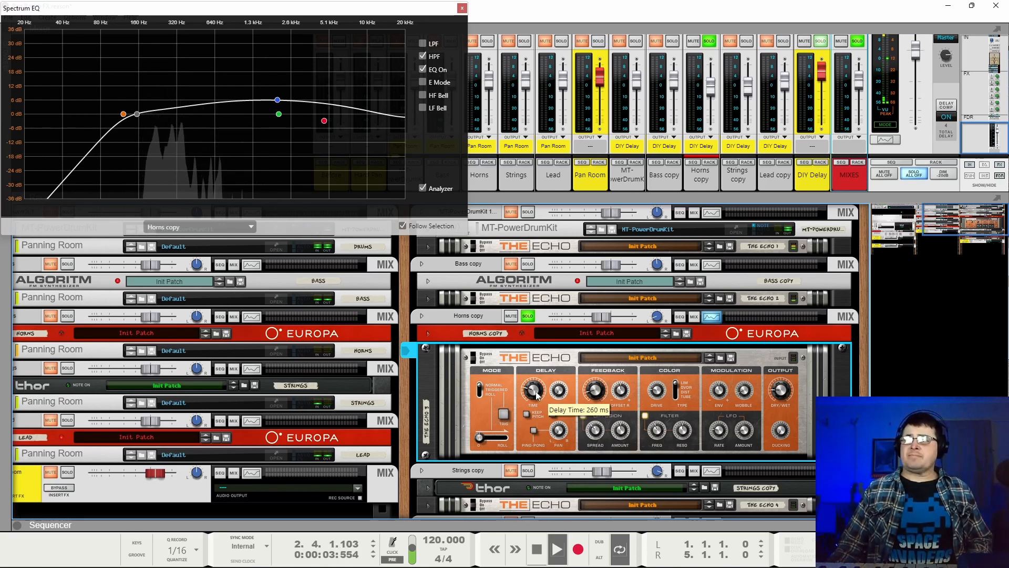
{"action": "mouse_move", "coordinate": [616, 394]}
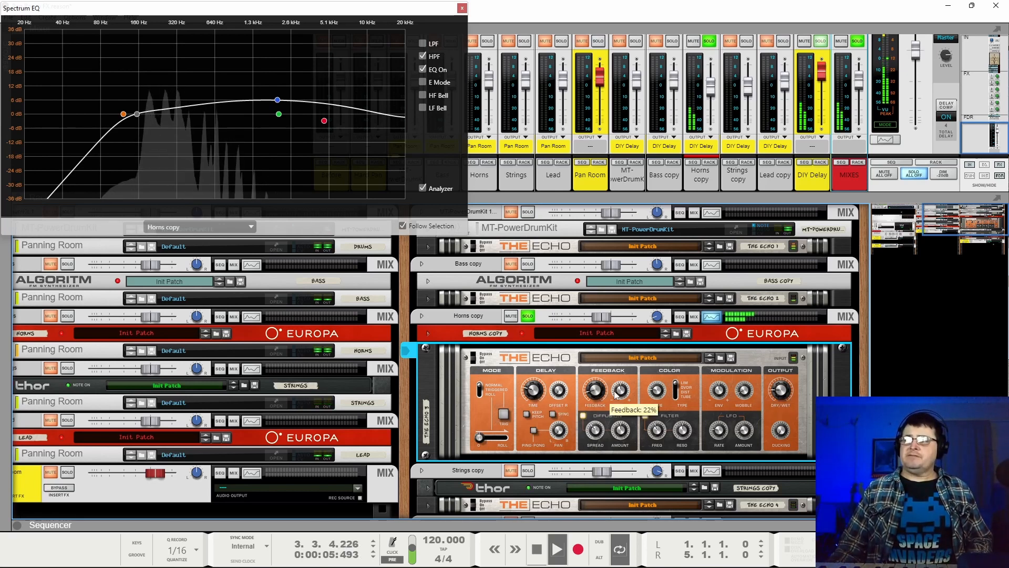
{"action": "mouse_move", "coordinate": [775, 393]}
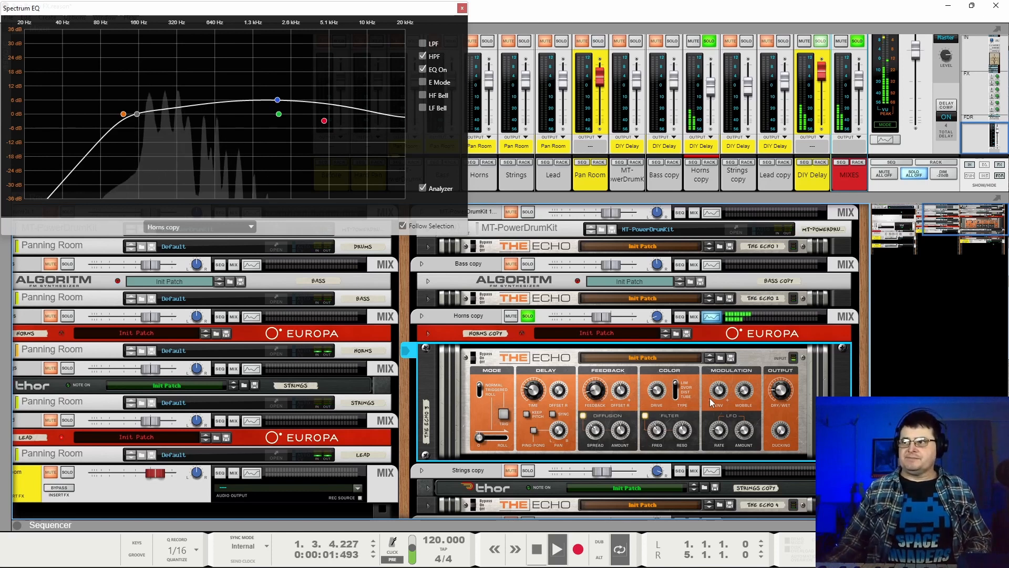
{"action": "scroll", "coordinate": [662, 357], "scroll_direction": "down", "scroll_amount": 1}
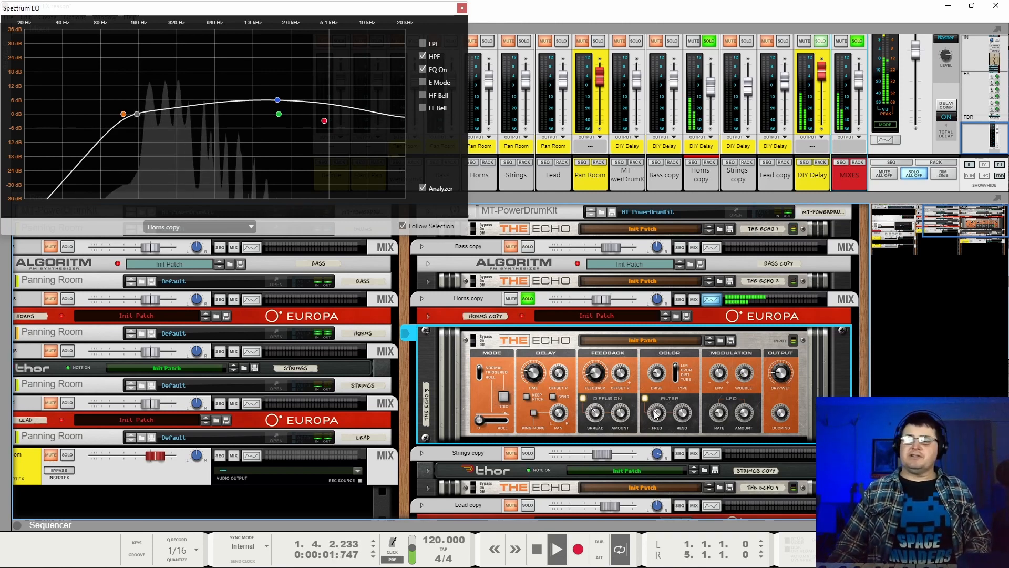
{"action": "mouse_move", "coordinate": [656, 414]}
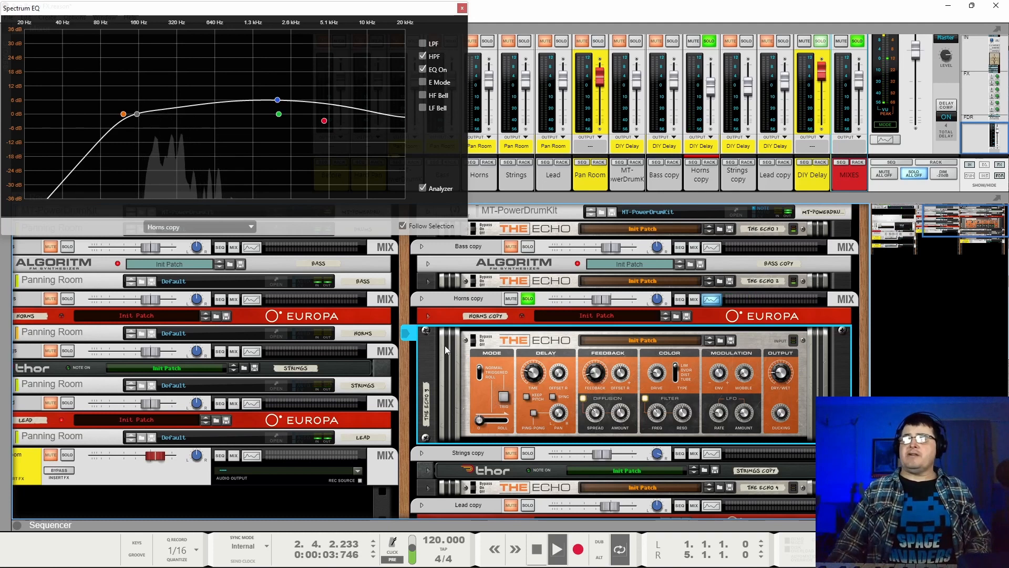
Collapse the horns' The Echo, add the bass and drum copies to the solo, and toggle the horns' delay bypass before stopping playback.
{"action": "left_click", "coordinate": [428, 333]}
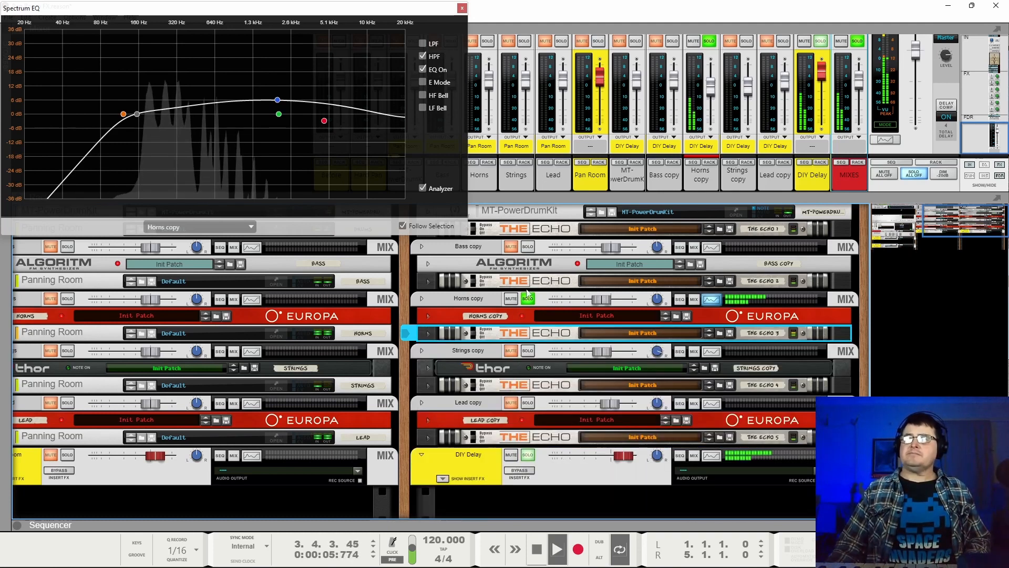
{"action": "left_click", "coordinate": [527, 247]}
{"action": "scroll", "coordinate": [527, 248], "scroll_direction": "up", "scroll_amount": 1}
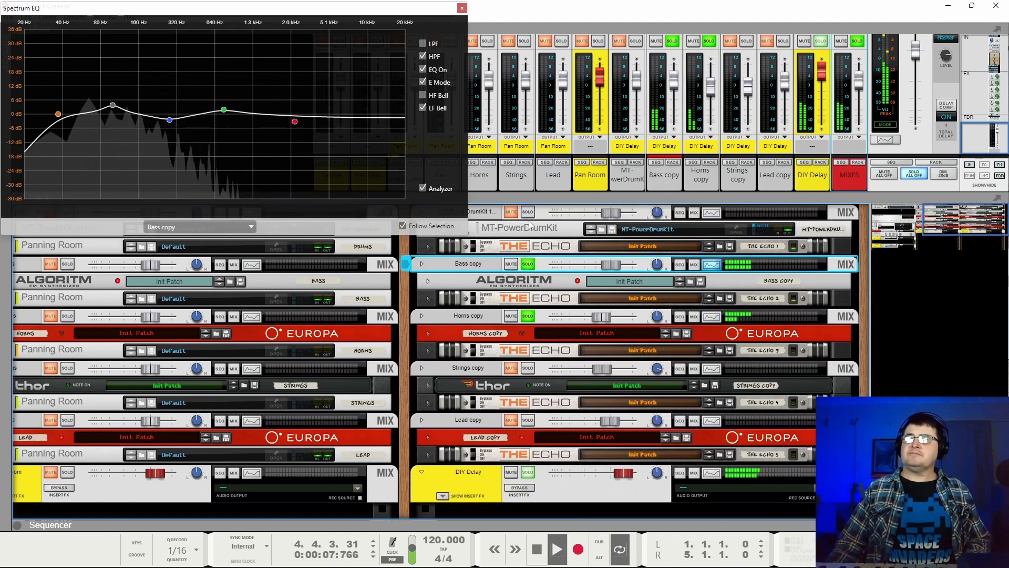
{"action": "left_click", "coordinate": [528, 212]}
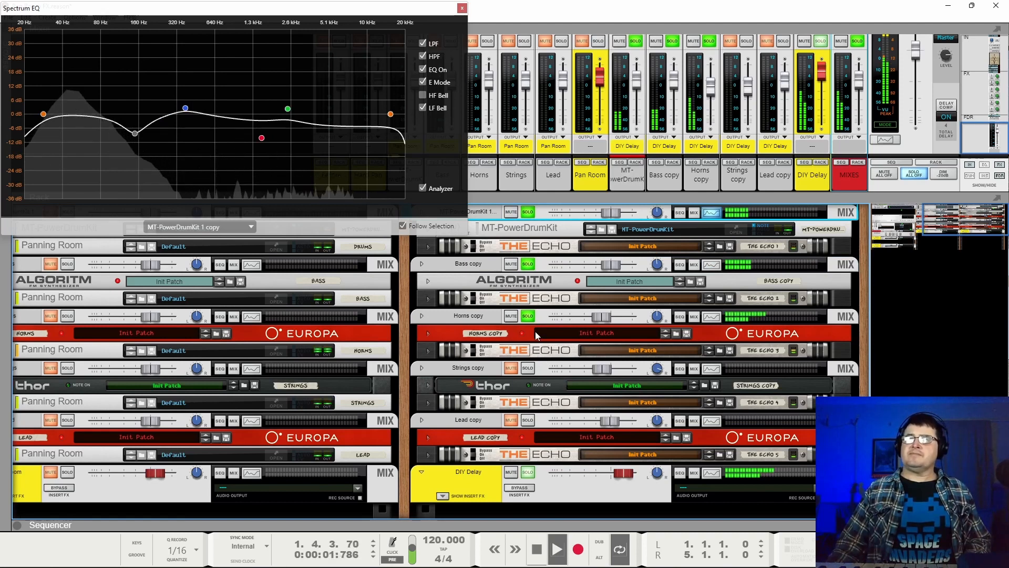
{"action": "left_click", "coordinate": [476, 350]}
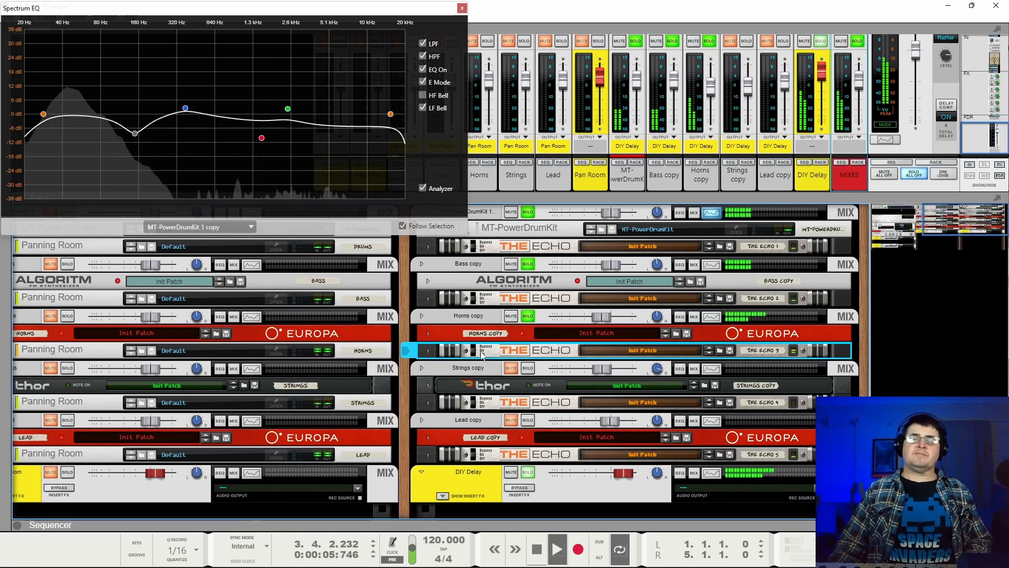
{"action": "key", "text": "space"}
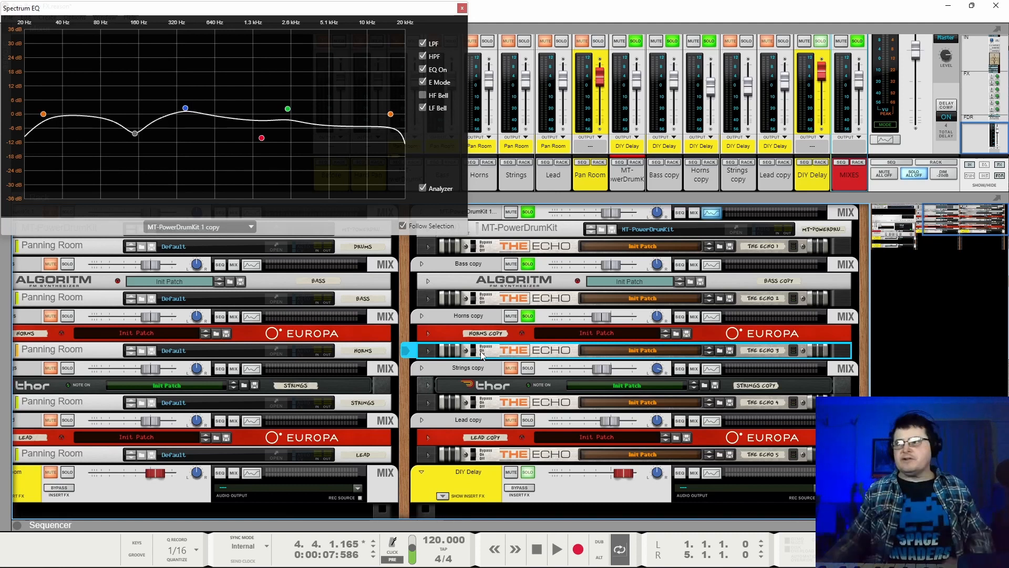
Play Strings copy soloed on its own, expand its The Echo, and inspect the filter frequency.
{"action": "key", "text": "space"}
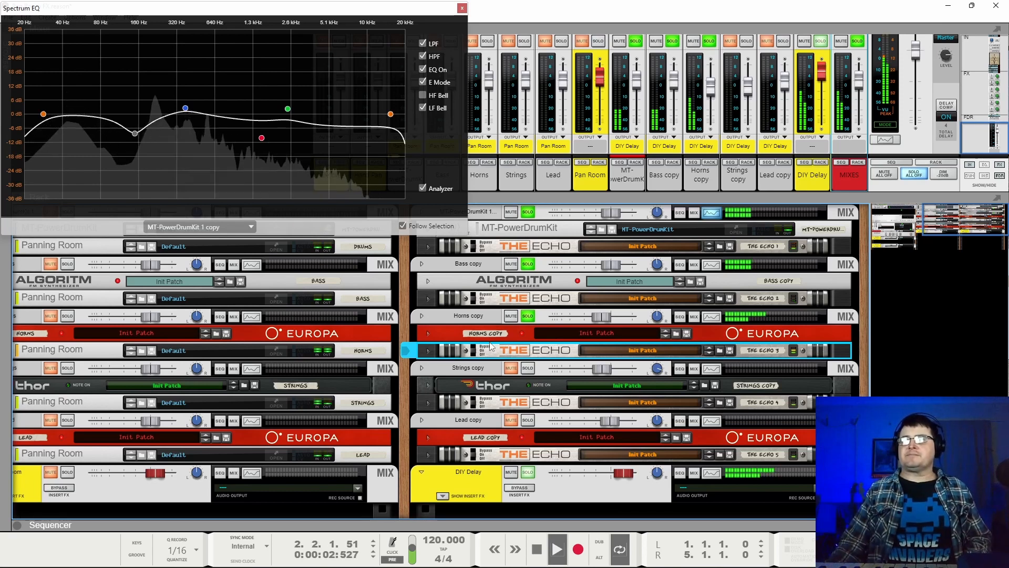
{"action": "left_click", "coordinate": [528, 317]}
{"action": "left_click", "coordinate": [527, 367]}
{"action": "left_click", "coordinate": [429, 402]}
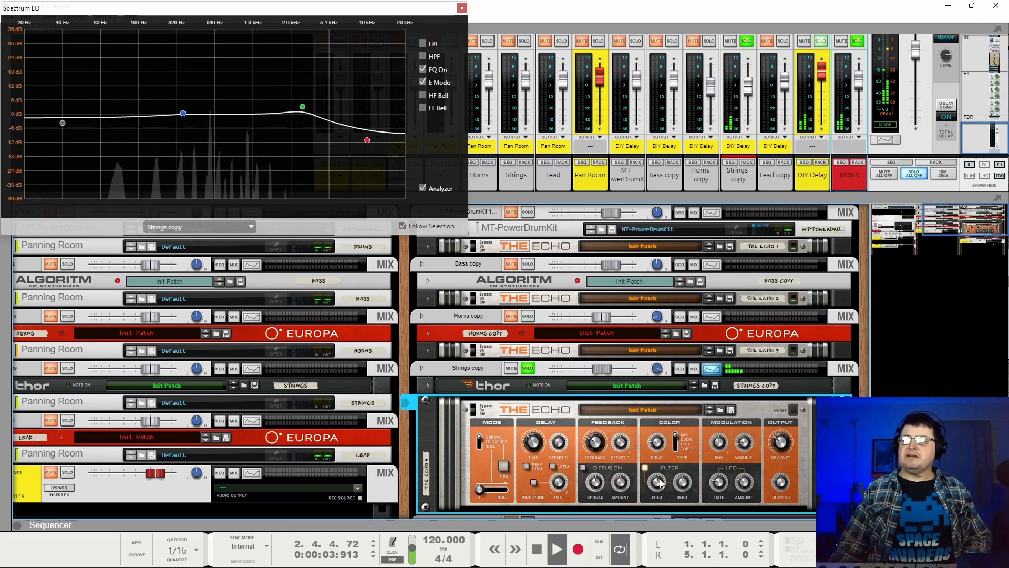
{"action": "mouse_move", "coordinate": [661, 481]}
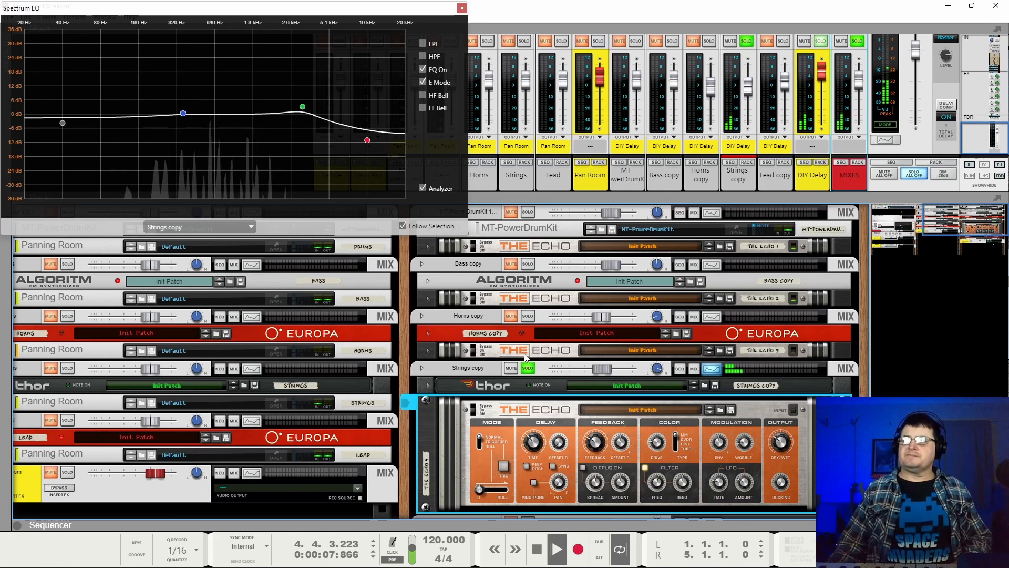
Add Horns copy to the strings solo and toggle bypass on The Echo of the strings and horns during playback.
{"action": "left_click", "coordinate": [527, 315]}
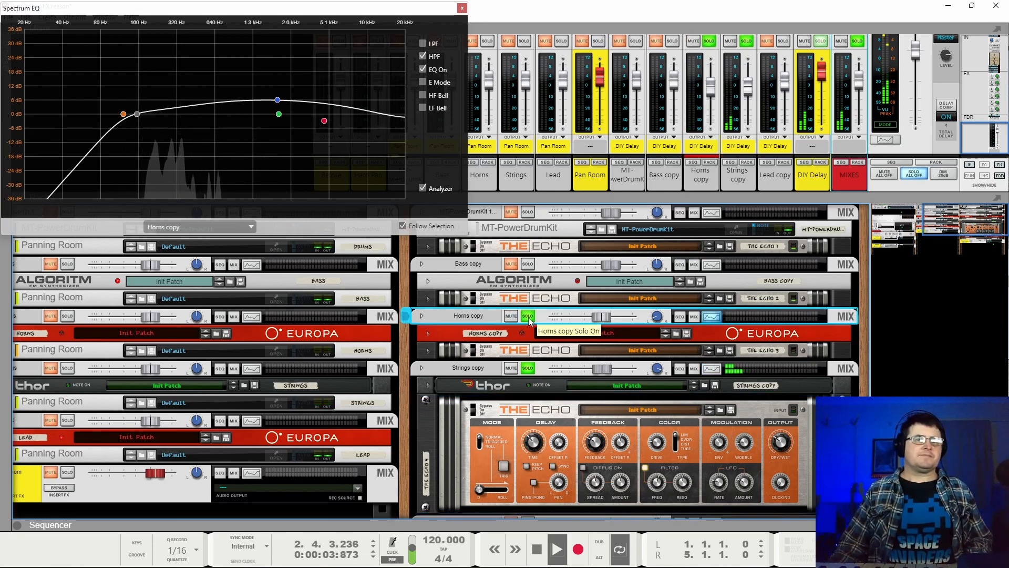
{"action": "left_click", "coordinate": [477, 413]}
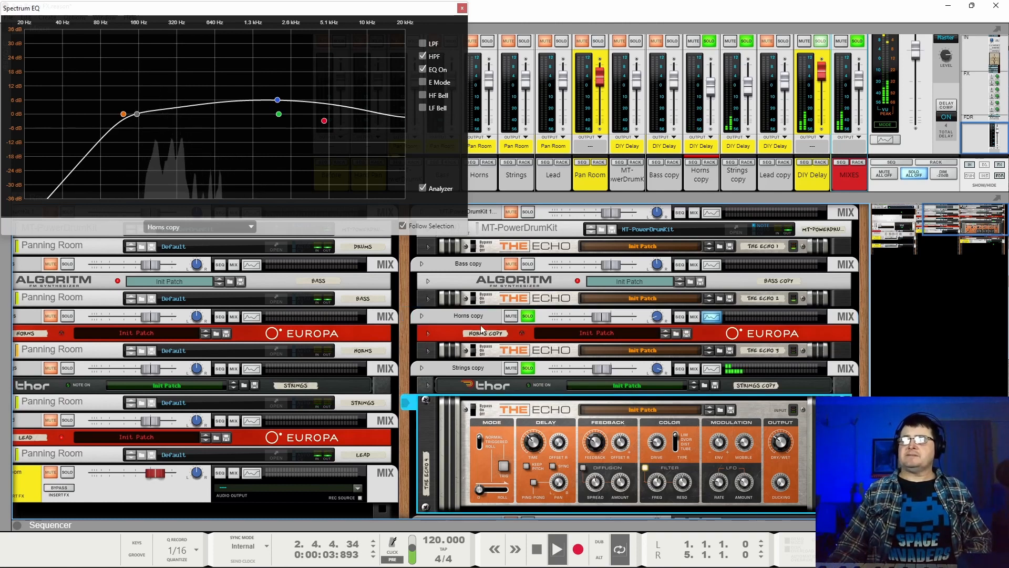
{"action": "left_click", "coordinate": [476, 350]}
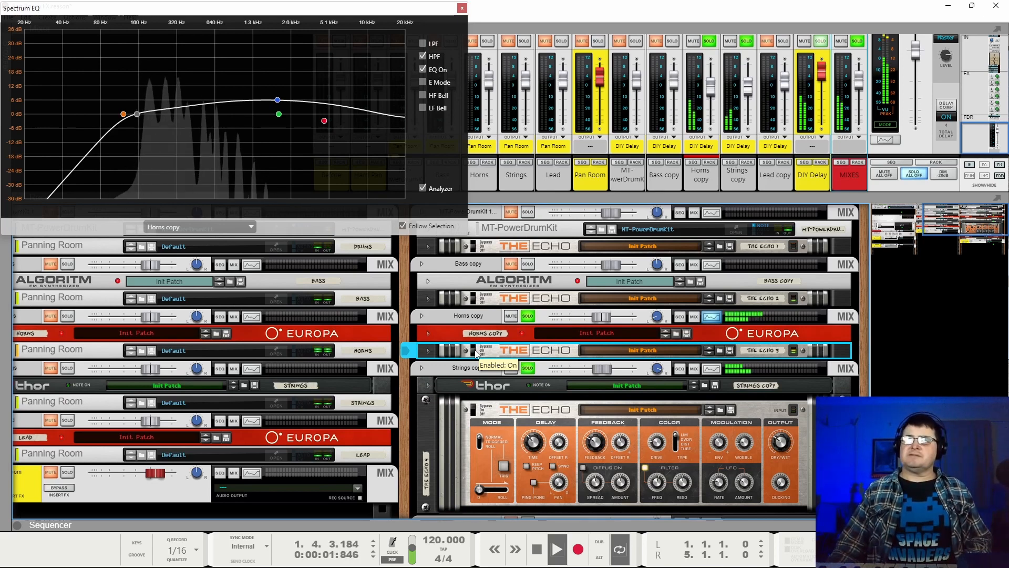
Finish the bypass comparison on the strings' The Echo, collapse it, and remove the strings and horns copies from the solo.
{"action": "left_click", "coordinate": [476, 413]}
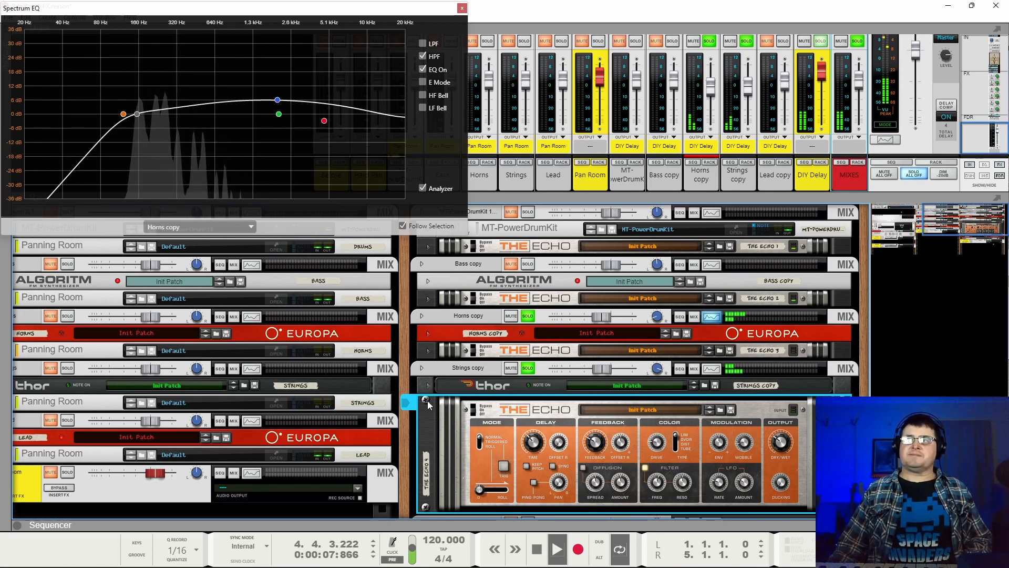
{"action": "key", "text": "space"}
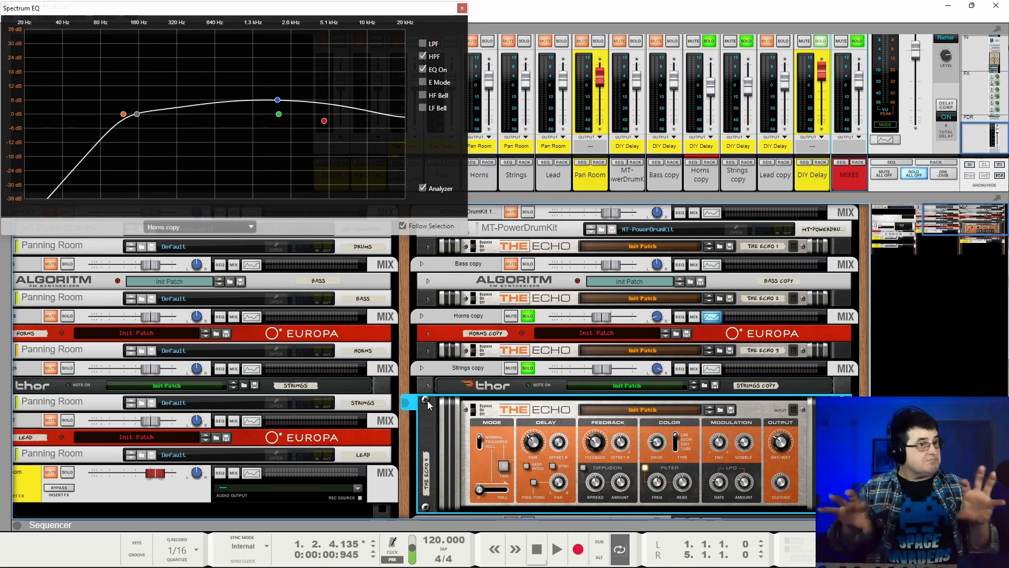
{"action": "left_click", "coordinate": [428, 400]}
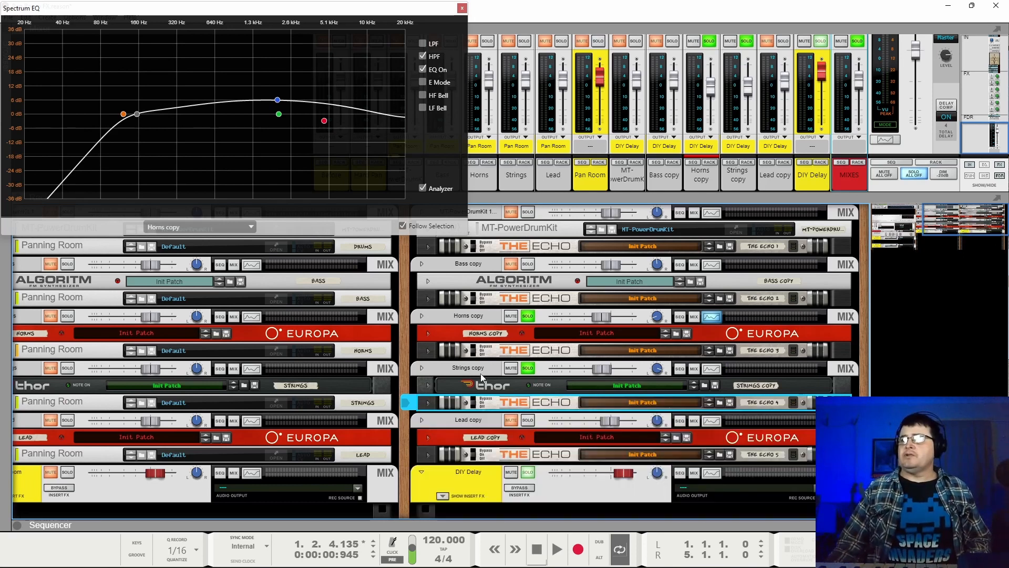
{"action": "left_click", "coordinate": [527, 367]}
{"action": "left_click", "coordinate": [528, 316]}
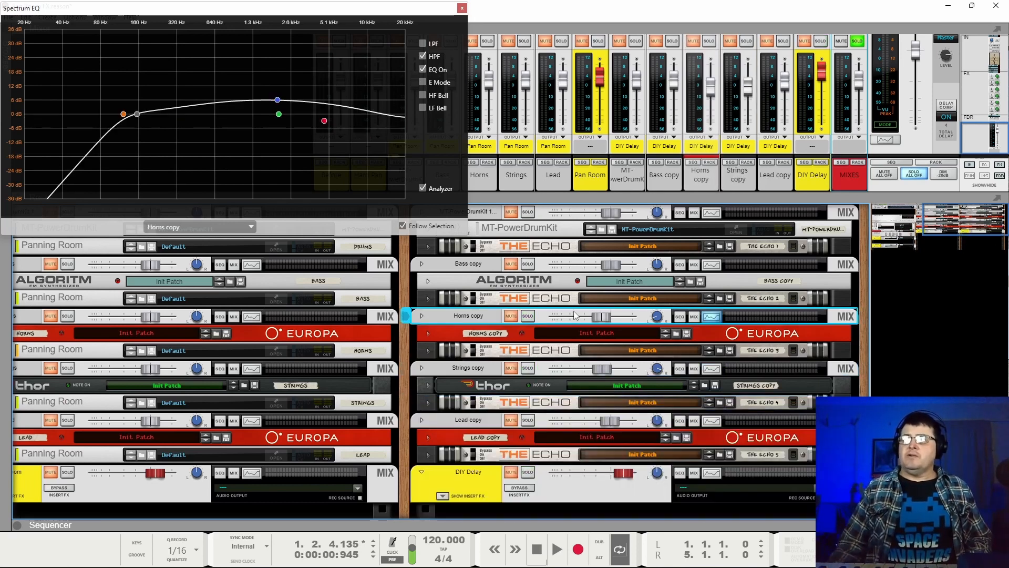
Play Lead copy soloed on its own, expand its The Echo, and toggle the delay's bypass before stopping playback.
{"action": "left_click", "coordinate": [528, 420]}
{"action": "key", "text": "space"}
{"action": "left_click", "coordinate": [427, 454]}
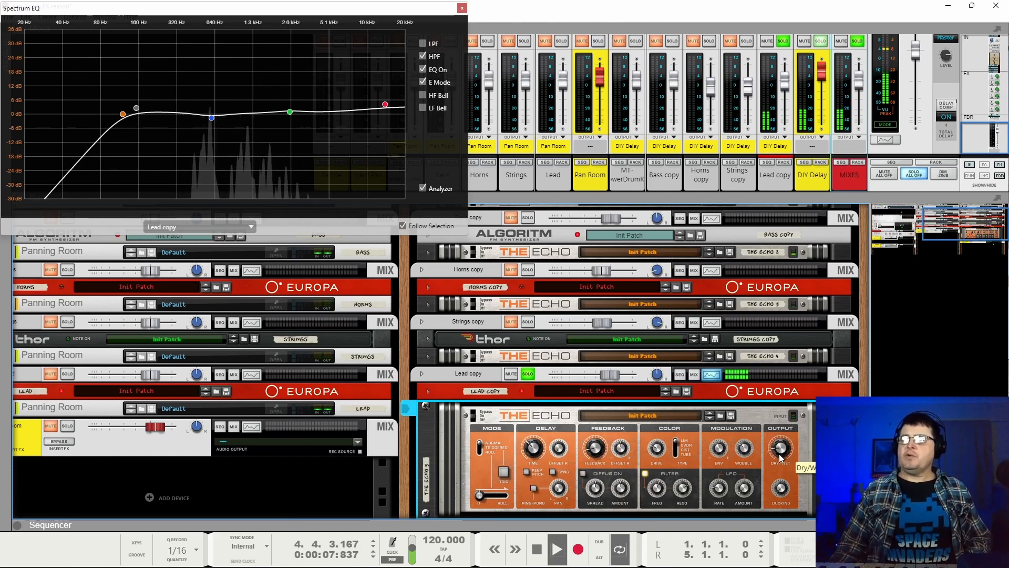
{"action": "left_click", "coordinate": [473, 418]}
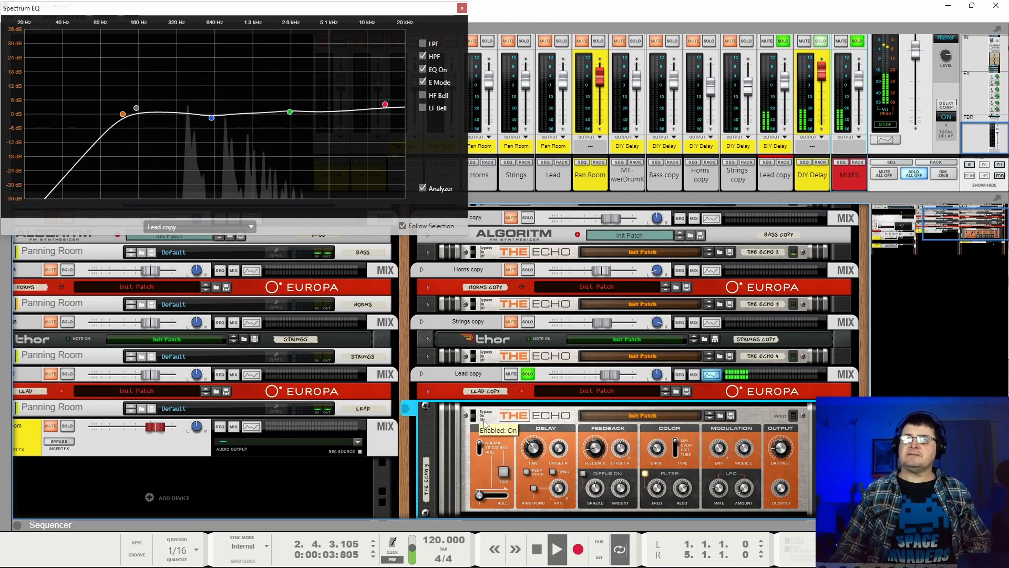
{"action": "key", "text": "space"}
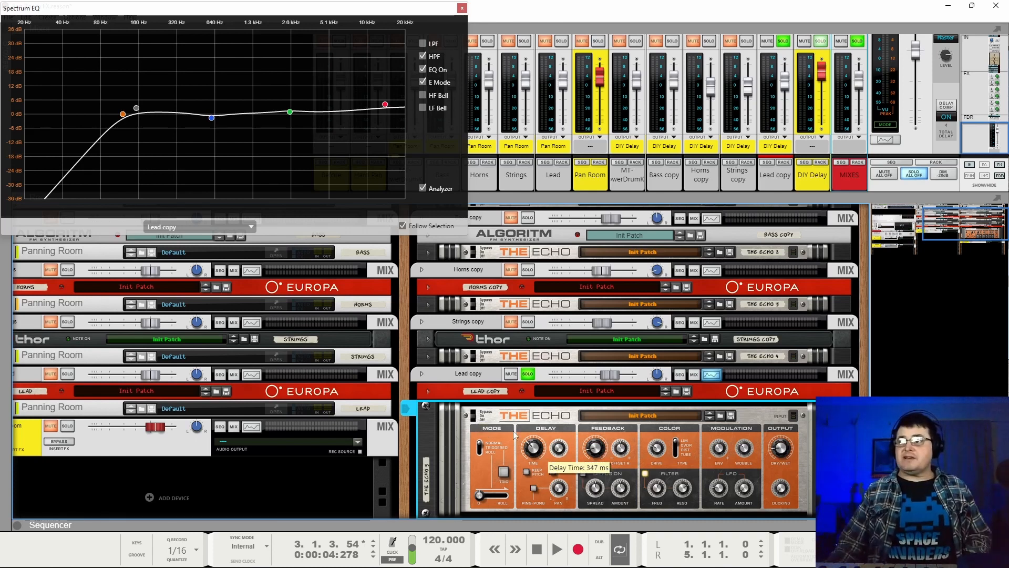
Clear the solo on Lead copy and MIXES, and toggle bypass on the lead's The Echo while the full mix plays.
{"action": "left_click", "coordinate": [528, 374]}
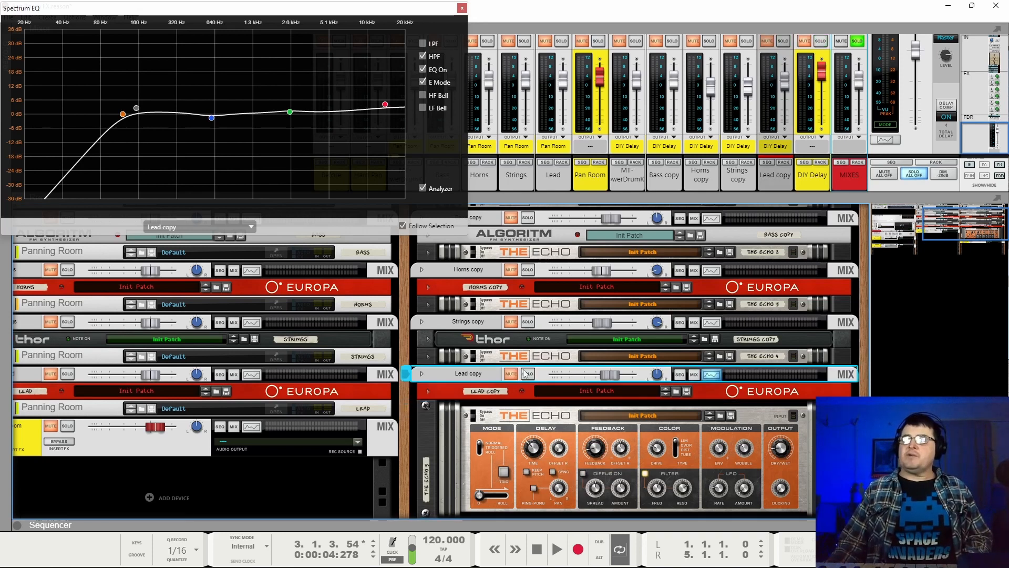
{"action": "key", "text": "space"}
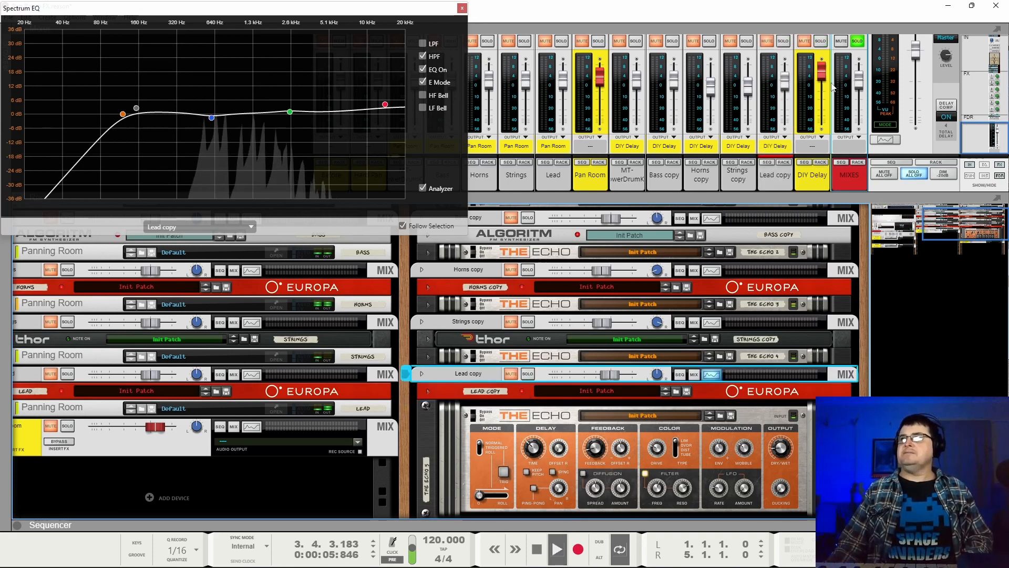
{"action": "left_click", "coordinate": [857, 42]}
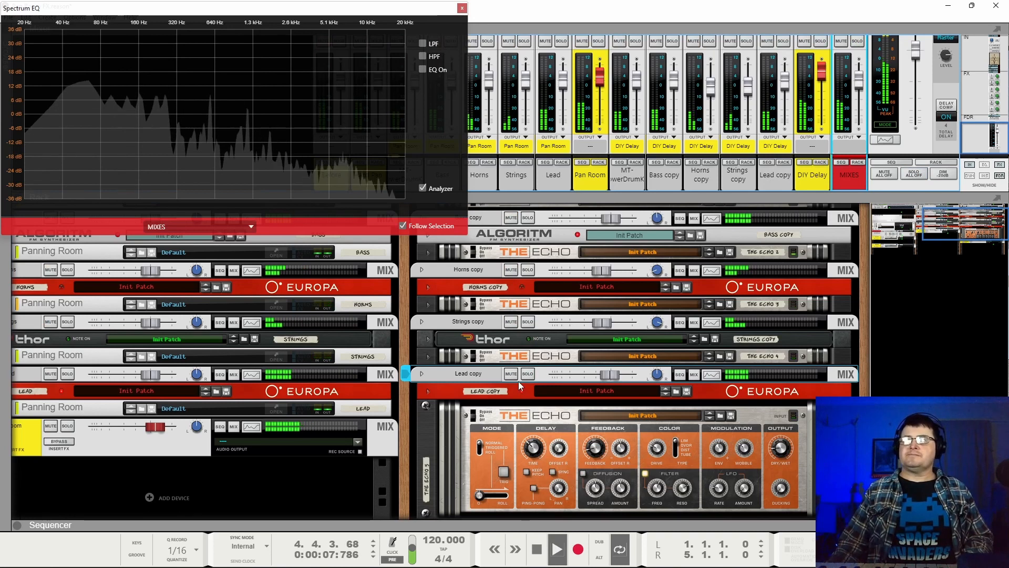
{"action": "left_click", "coordinate": [477, 424]}
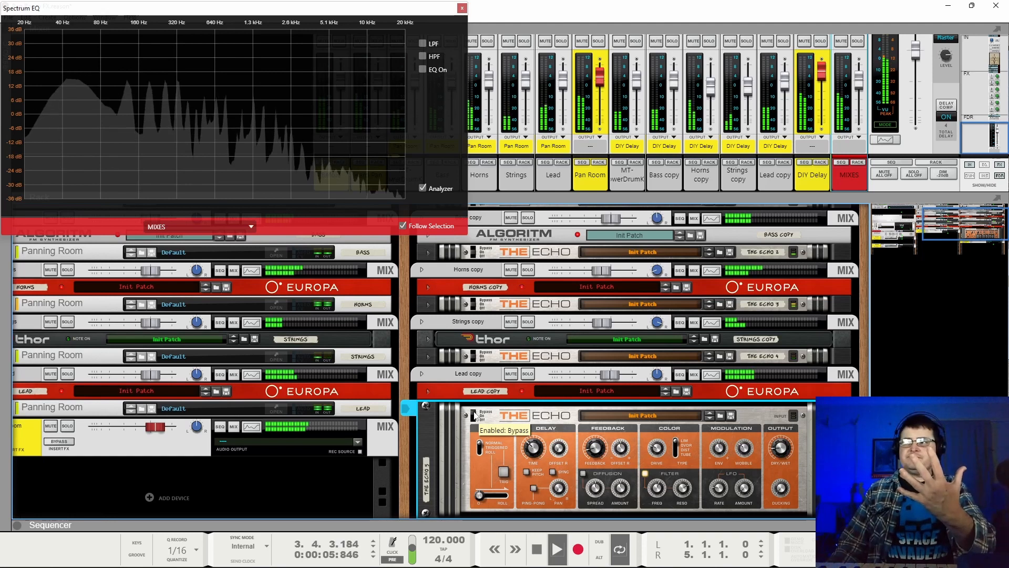
{"action": "left_click", "coordinate": [474, 415]}
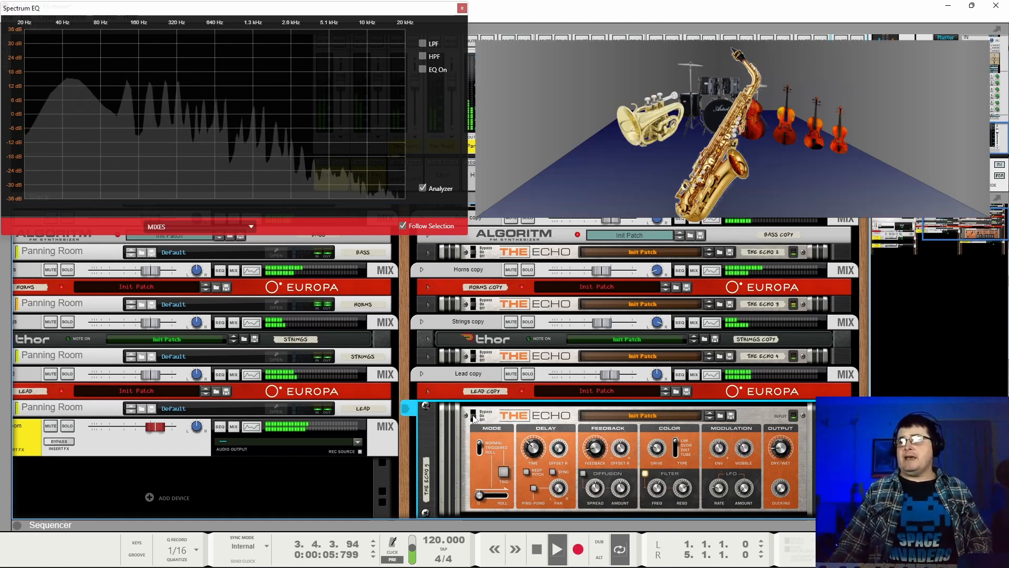
Display Lead copy's EQ curve, and collapse its The Echo before stopping playback.
{"action": "left_click", "coordinate": [450, 377]}
{"action": "left_click", "coordinate": [426, 405]}
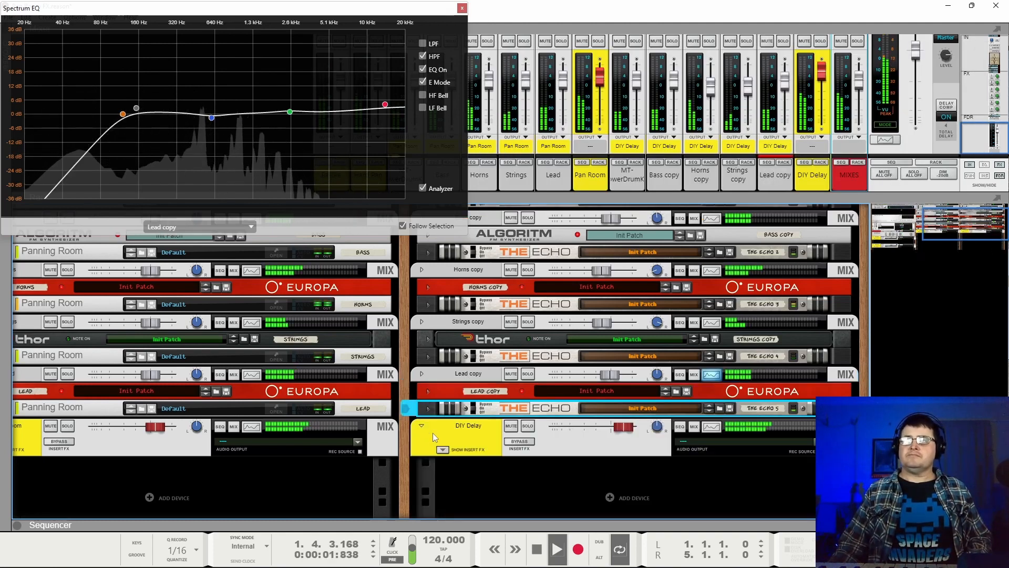
{"action": "key", "text": "space"}
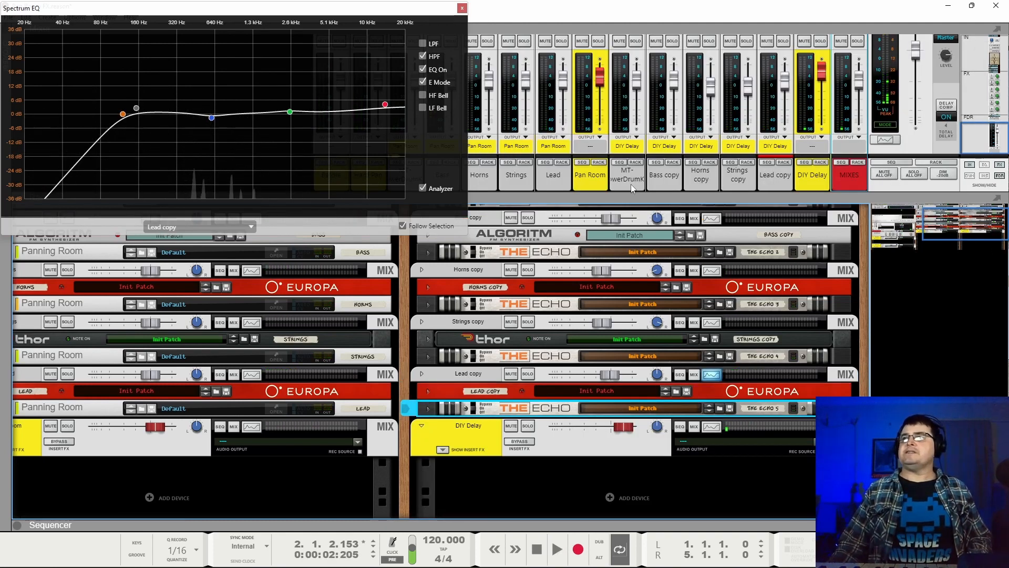
Examine the EQ curves of the bass, horns, strings and lead copies one after another during playback.
{"action": "key", "text": "space"}
{"action": "left_click", "coordinate": [664, 177]}
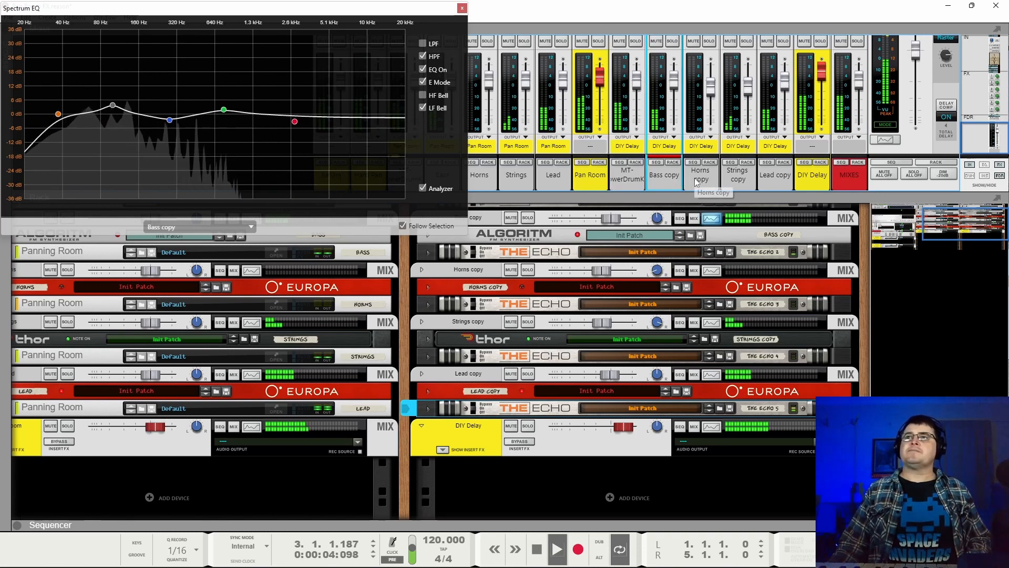
{"action": "left_click", "coordinate": [696, 179]}
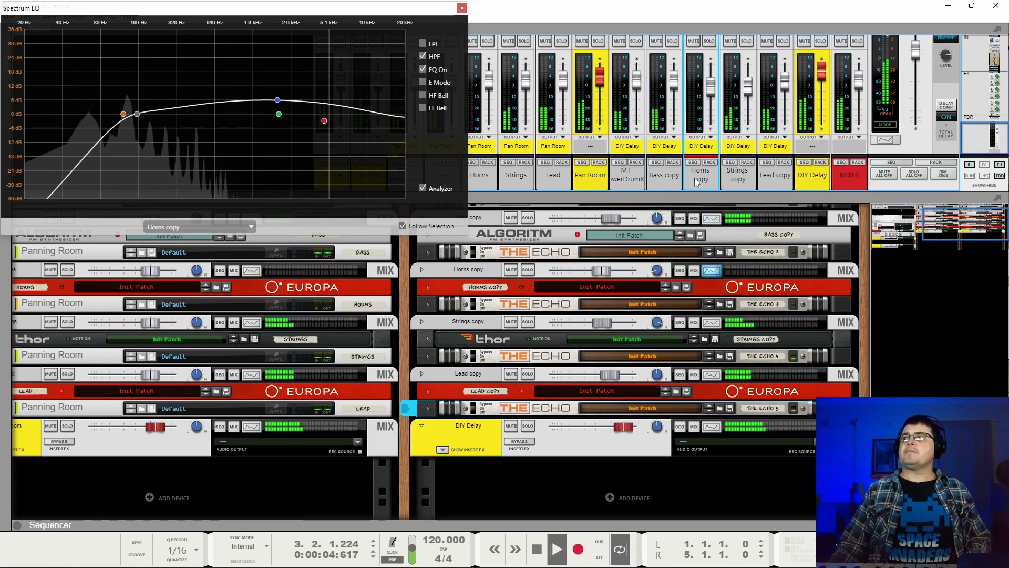
{"action": "left_click", "coordinate": [726, 175]}
{"action": "left_click", "coordinate": [767, 178]}
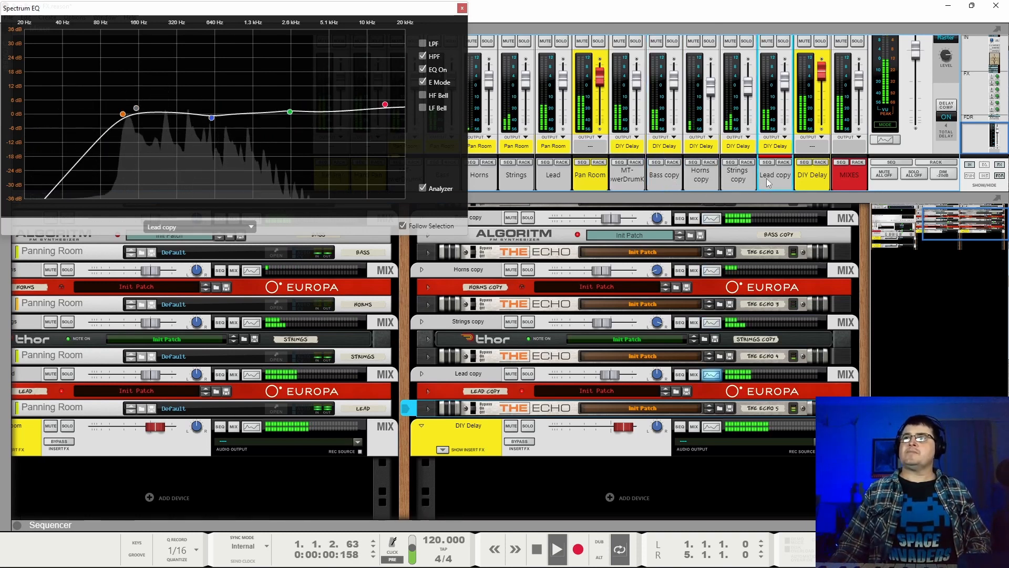
{"action": "key", "text": "space"}
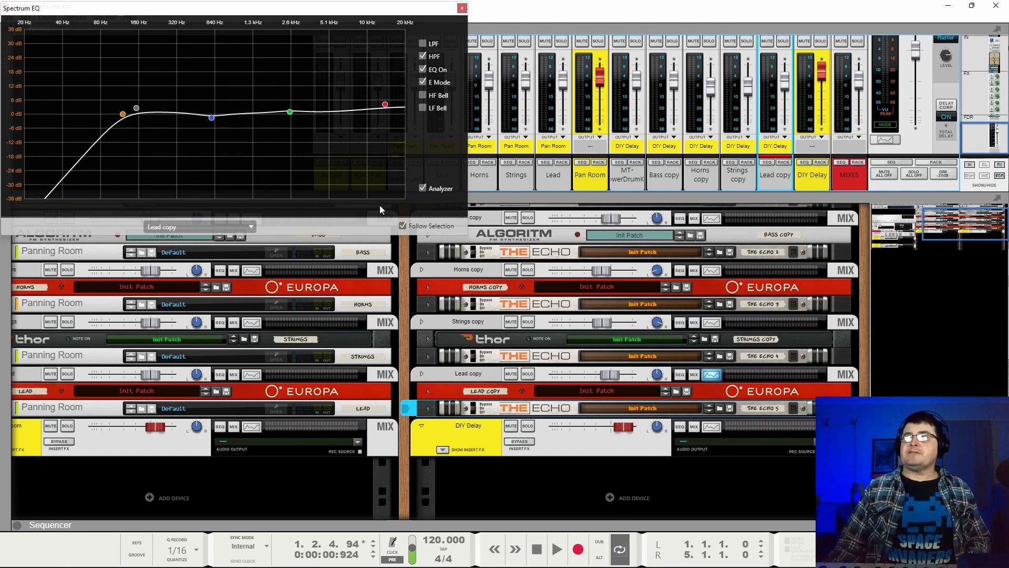
Close the Spectrum EQ window and compare inputs 1, 2, 3 and 4 on the Reference 5 device during playback.
{"action": "left_click", "coordinate": [462, 8]}
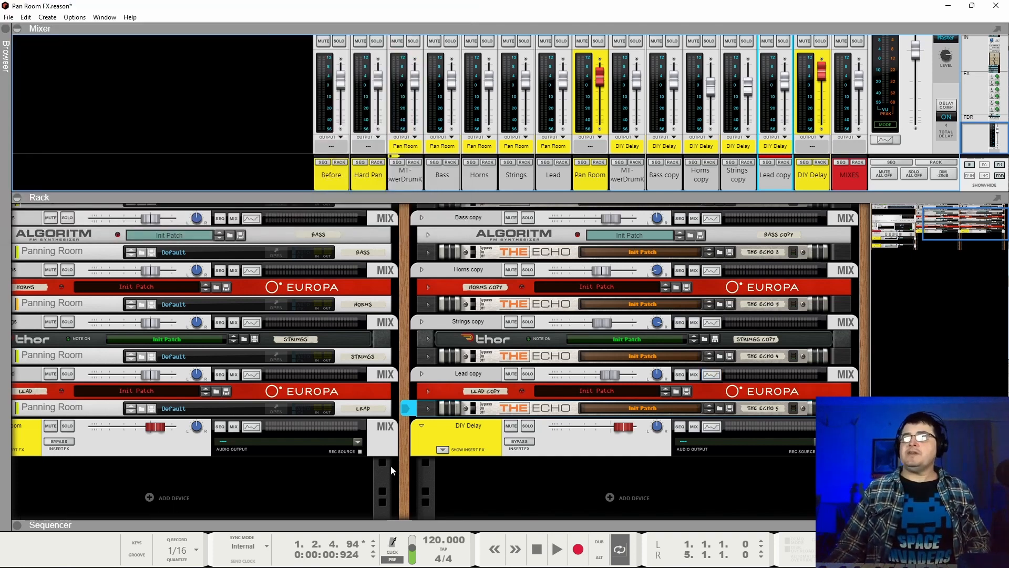
{"action": "left_click", "coordinate": [405, 478]}
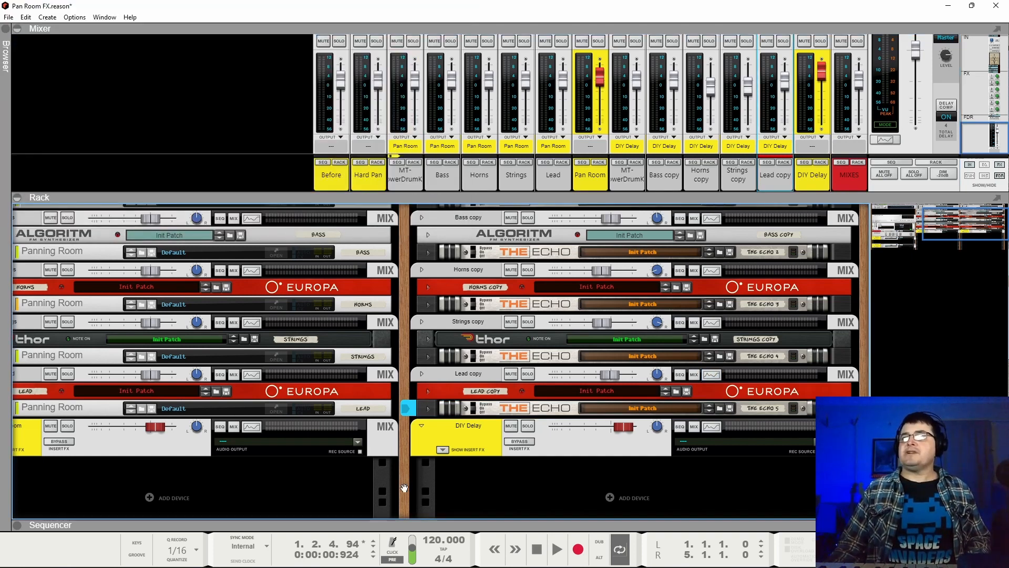
{"action": "left_click_drag", "start_coordinate": [404, 487], "coordinate": [936, 397]}
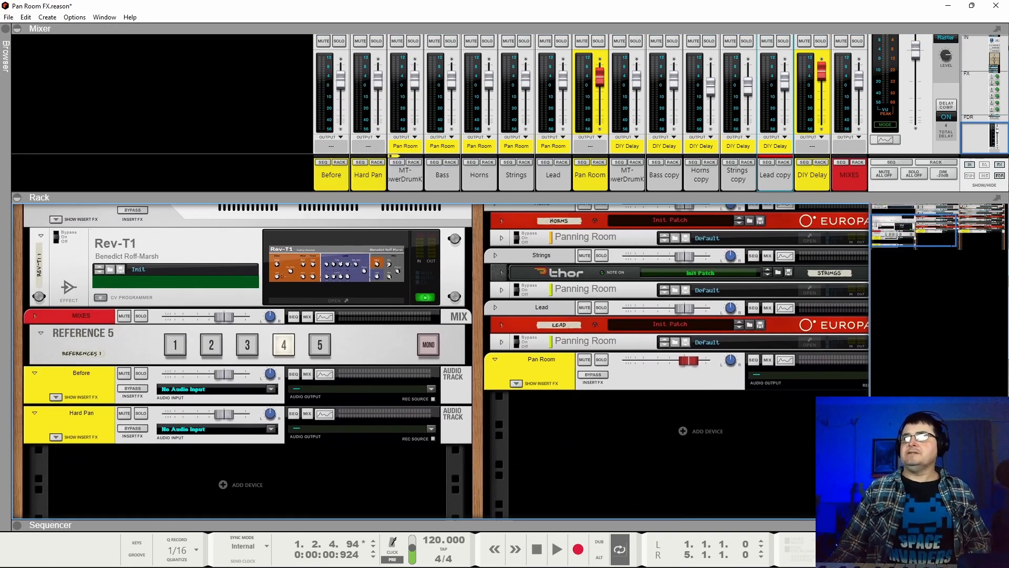
{"action": "left_click", "coordinate": [185, 347]}
{"action": "key", "text": "space"}
{"action": "scroll", "coordinate": [298, 321], "scroll_direction": "up", "scroll_amount": 3}
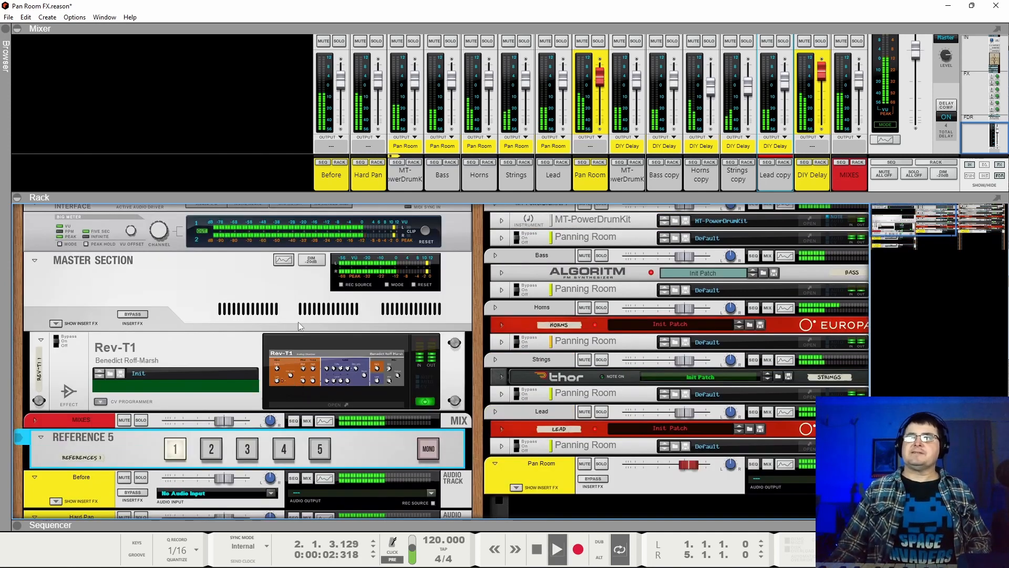
{"action": "left_click", "coordinate": [210, 451]}
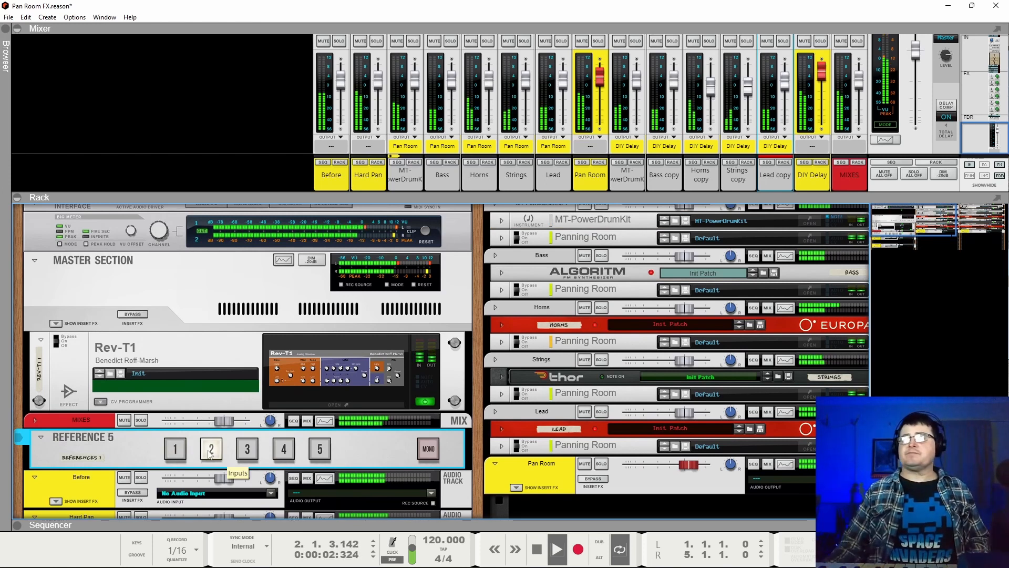
{"action": "left_click", "coordinate": [250, 455]}
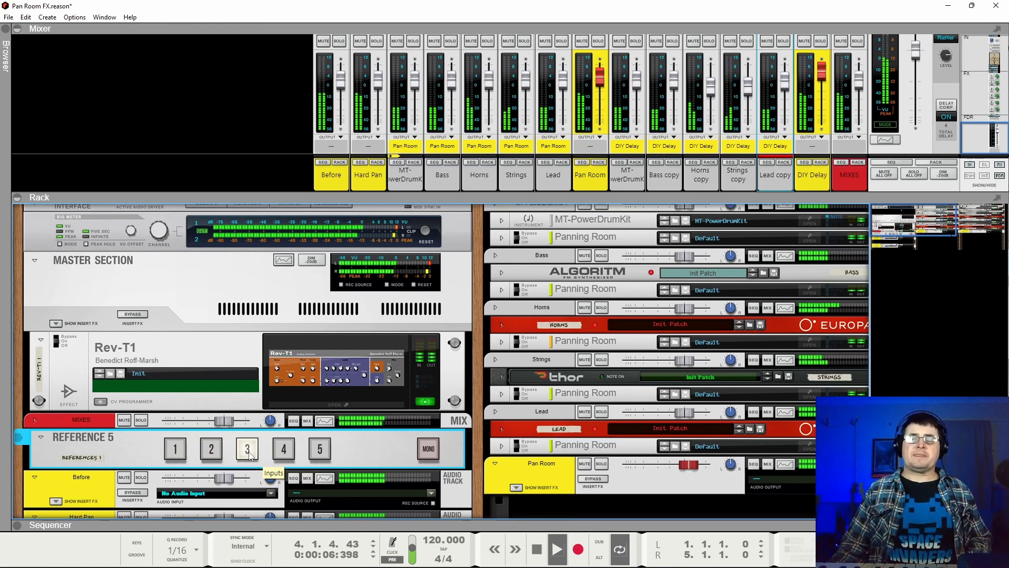
{"action": "left_click", "coordinate": [284, 449]}
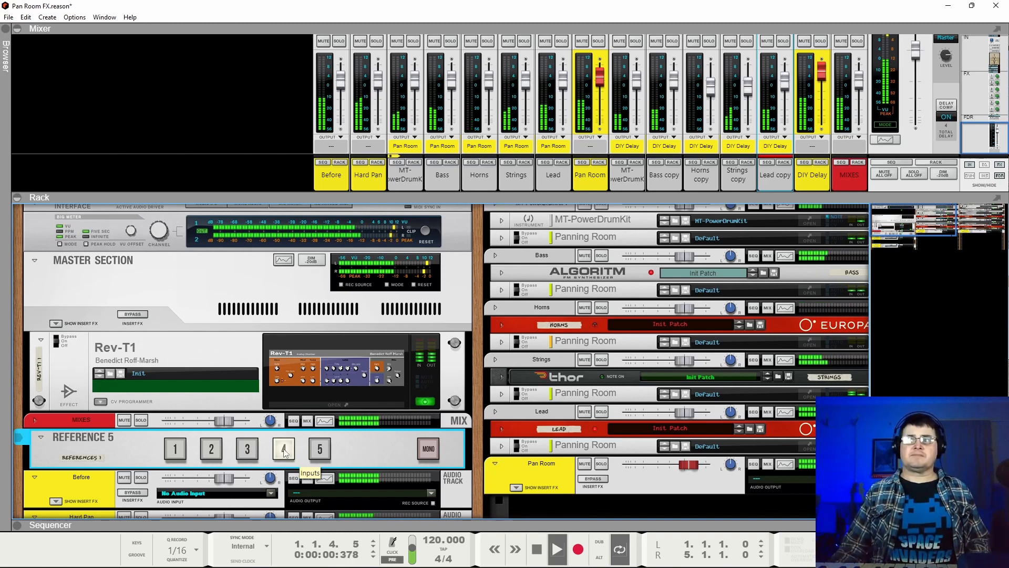
{"action": "key", "text": "space"}
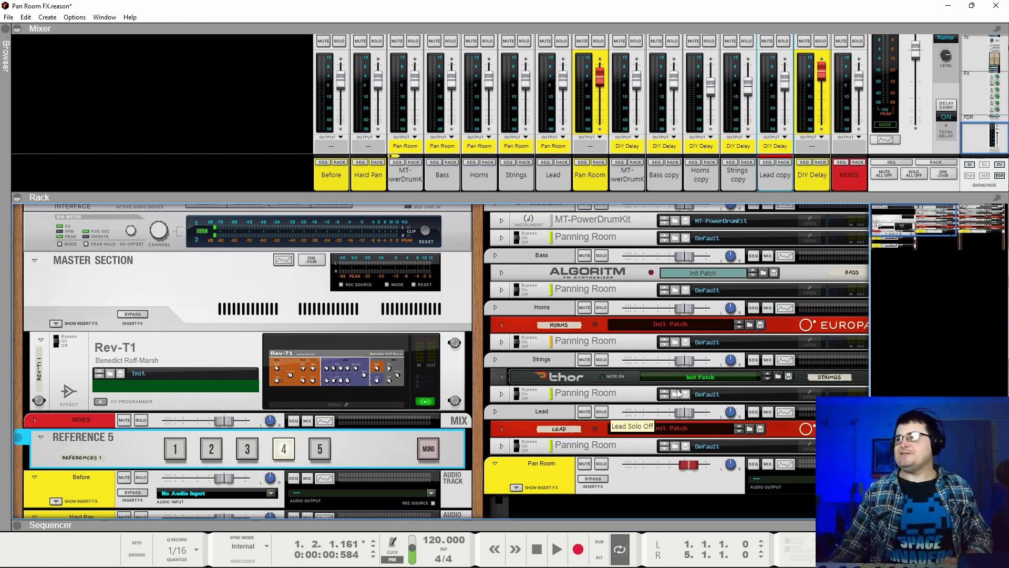
Replay the mix through Reference 5 inputs 2, 3 and 4 in turn, and stop playback.
{"action": "left_click_drag", "start_coordinate": [903, 230], "coordinate": [997, 211]}
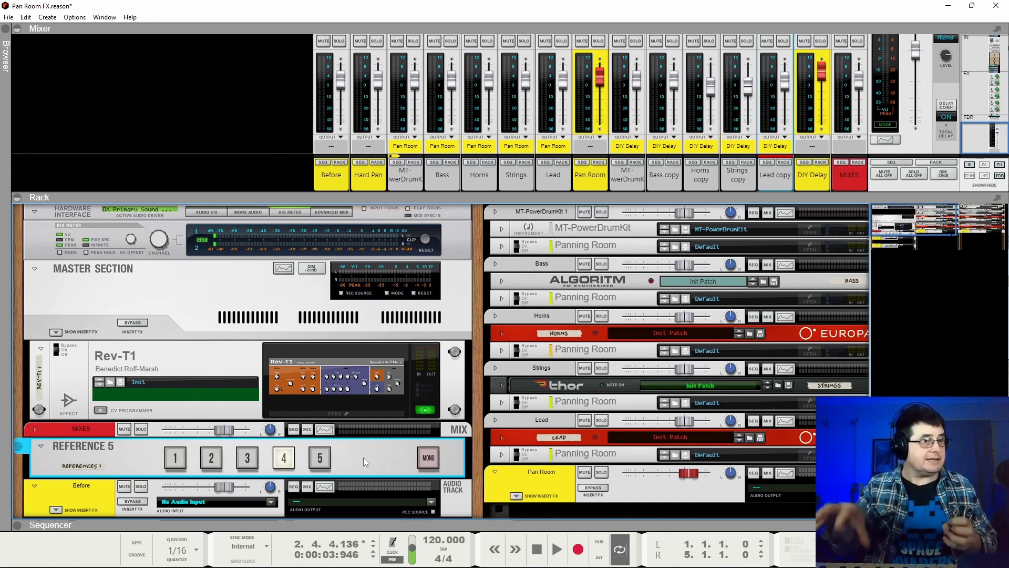
{"action": "left_click", "coordinate": [205, 462]}
{"action": "key", "text": "space"}
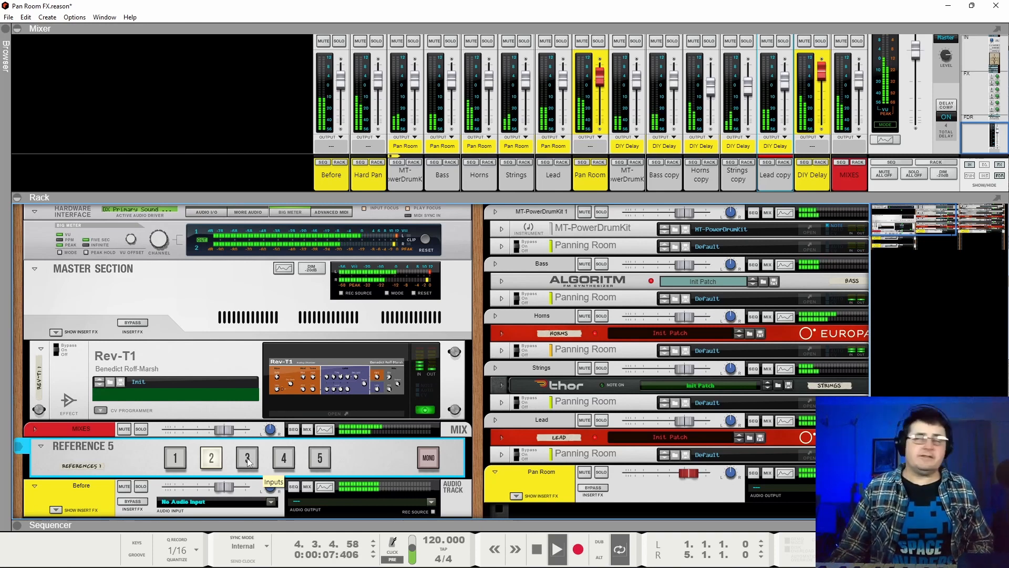
{"action": "left_click", "coordinate": [248, 458]}
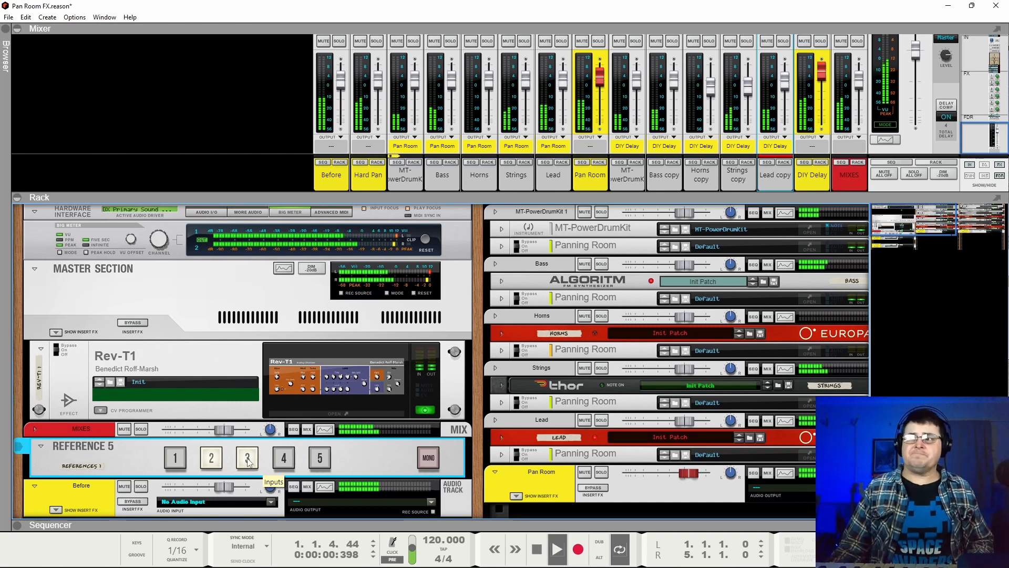
{"action": "left_click", "coordinate": [284, 458]}
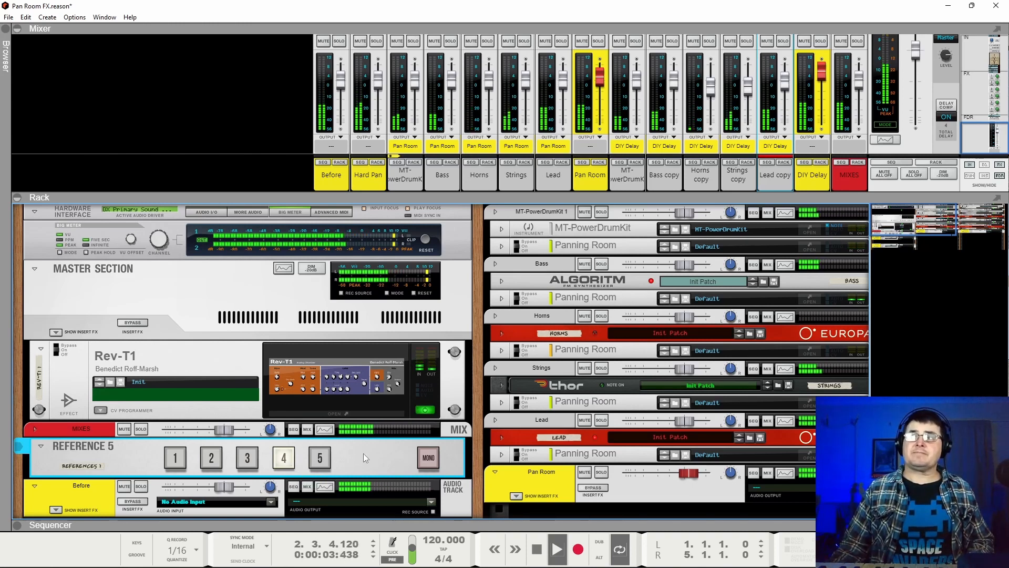
{"action": "key", "text": "space"}
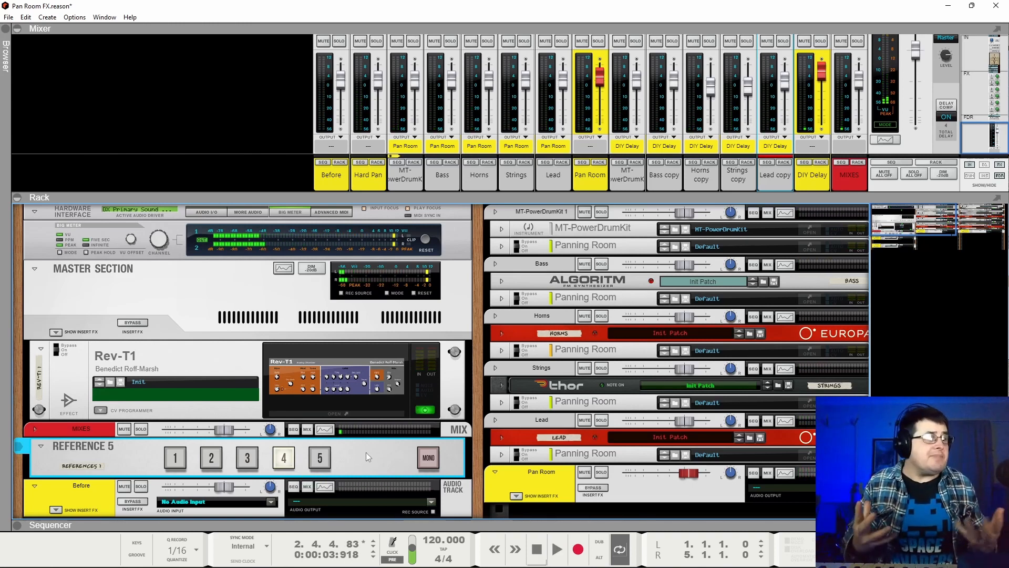